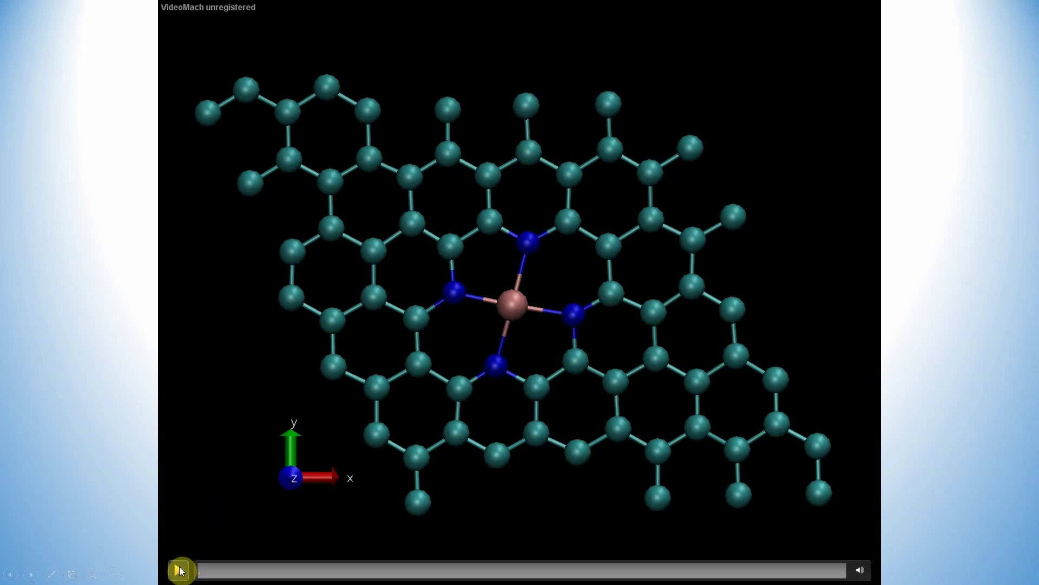
Step: Play the embedded Fe-N4-doped graphene trajectory movie on slide 3 of the slideshow
{"action": "left_click", "coordinate": [179, 570]}
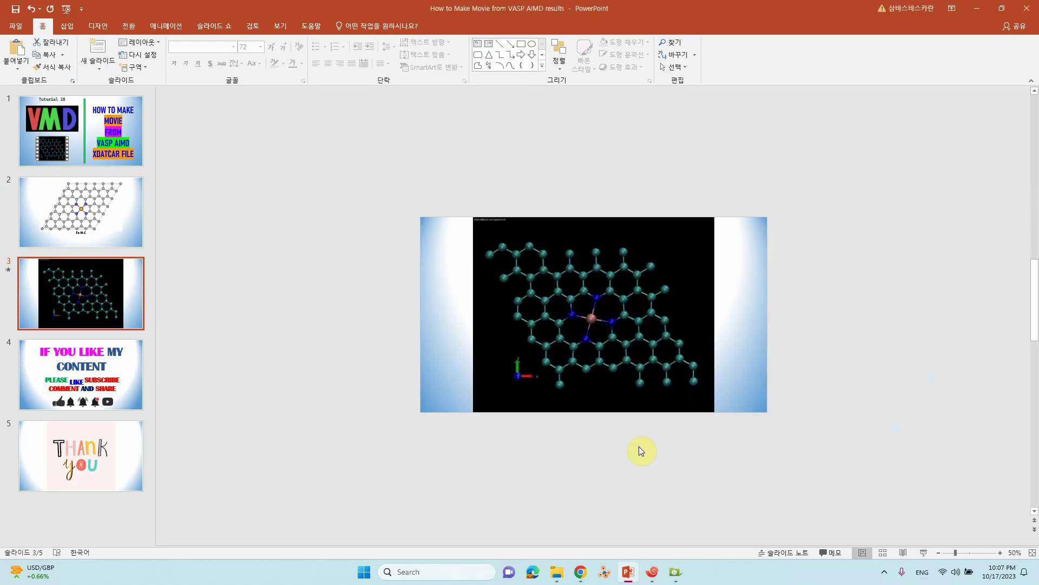
Step: Minimize PowerPoint and highlight the Windows download lines for VMD 1.9.4 and 1.9.3
{"action": "left_click", "coordinate": [982, 10]}
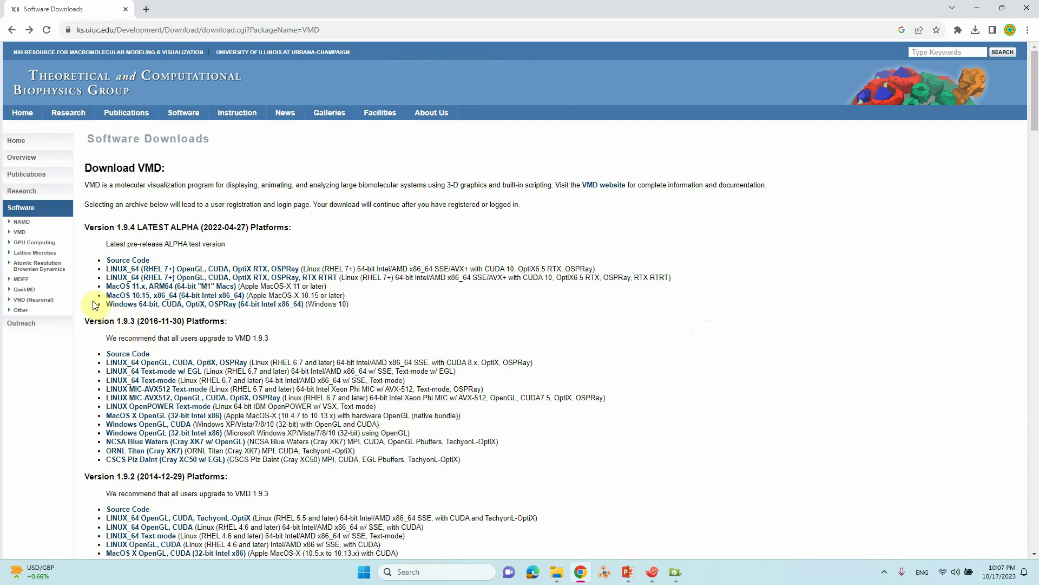
{"action": "left_click_drag", "start_coordinate": [96, 304], "coordinate": [350, 306]}
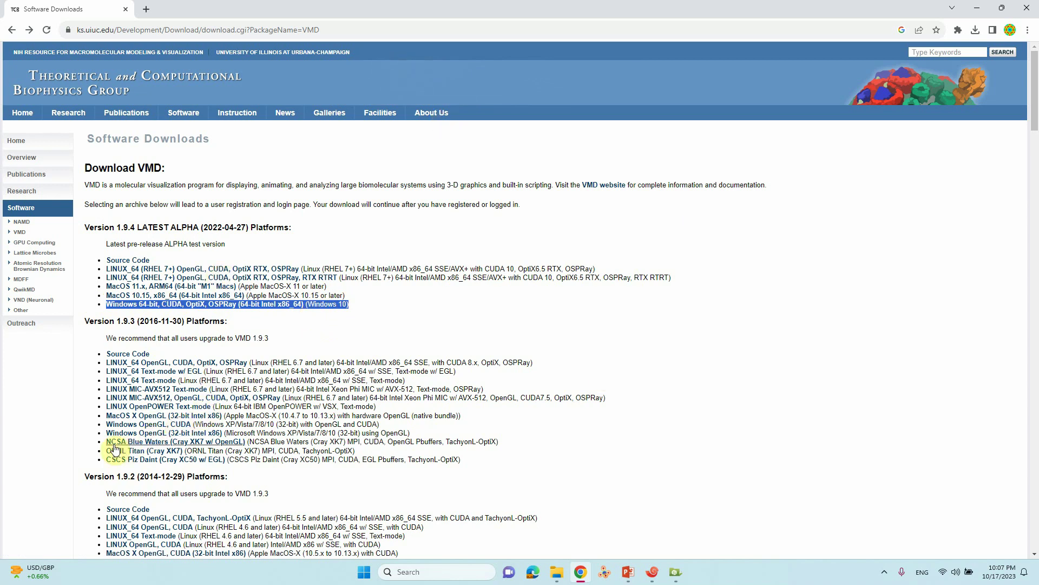
{"action": "triple_click", "coordinate": [157, 426]}
Step: Highlight the full 'Windows OpenGL (32-bit Intel x86)' entry under version 1.9.3
{"action": "left_click", "coordinate": [162, 433]}
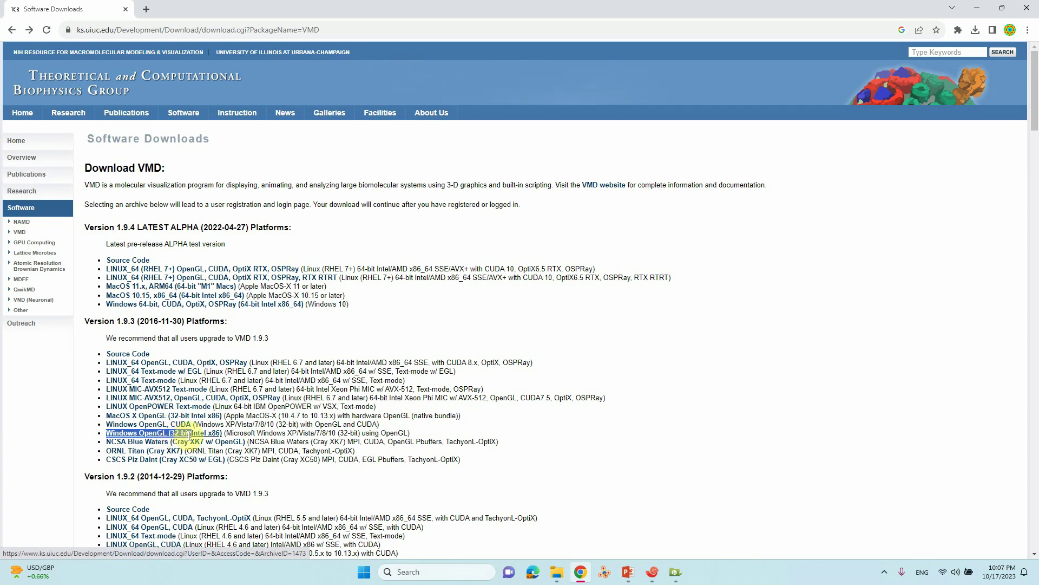
{"action": "left_click_drag", "start_coordinate": [193, 435], "coordinate": [298, 432]}
{"action": "triple_click", "coordinate": [410, 433]}
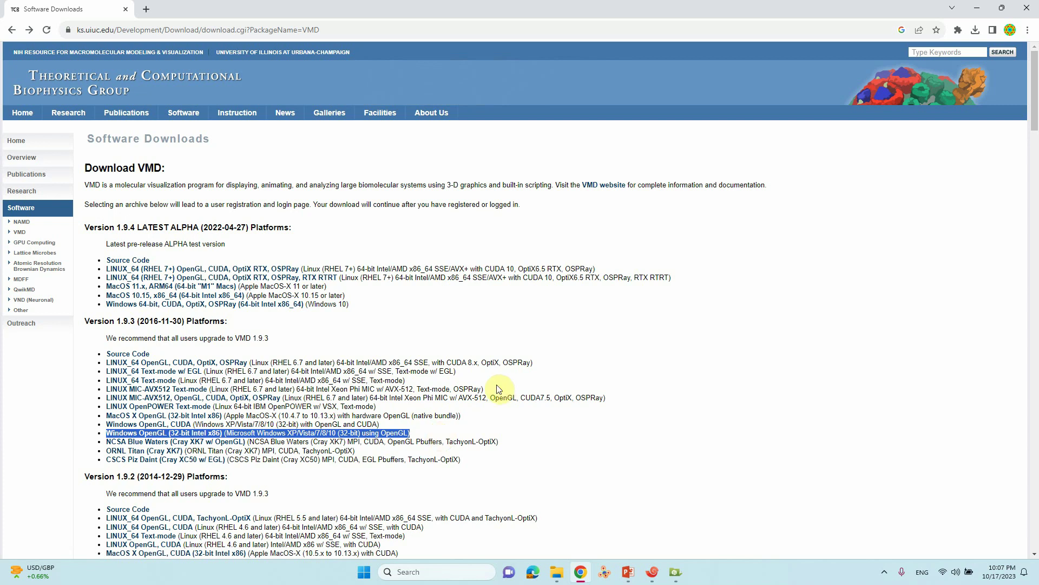
Step: Minimize Chrome and launch VMD 1.9.3 from the Start menu's Recent apps list
{"action": "left_click", "coordinate": [977, 8]}
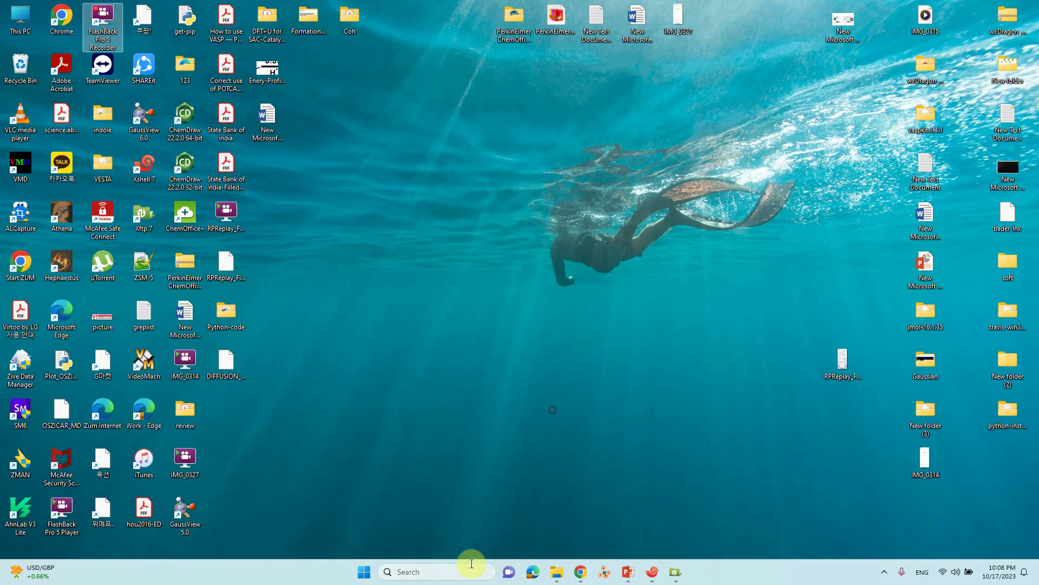
{"action": "left_click", "coordinate": [447, 572]}
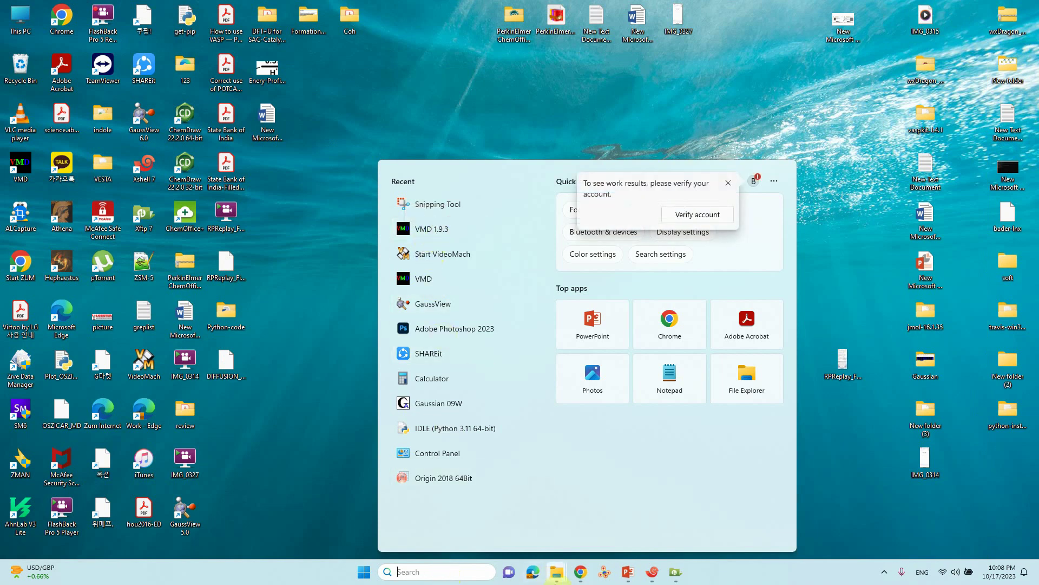
{"action": "left_click", "coordinate": [581, 573]}
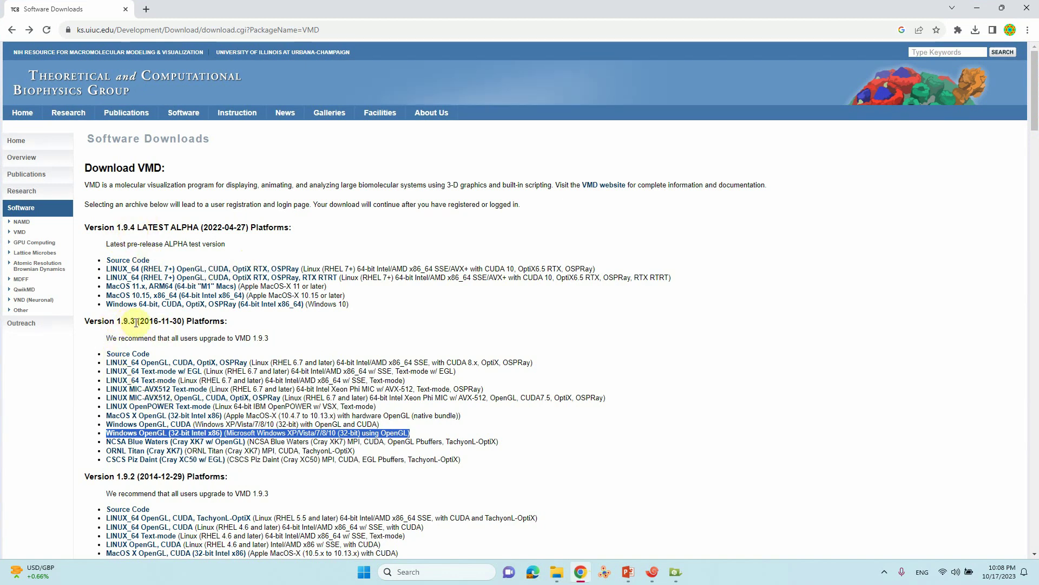
{"action": "left_click", "coordinate": [976, 8]}
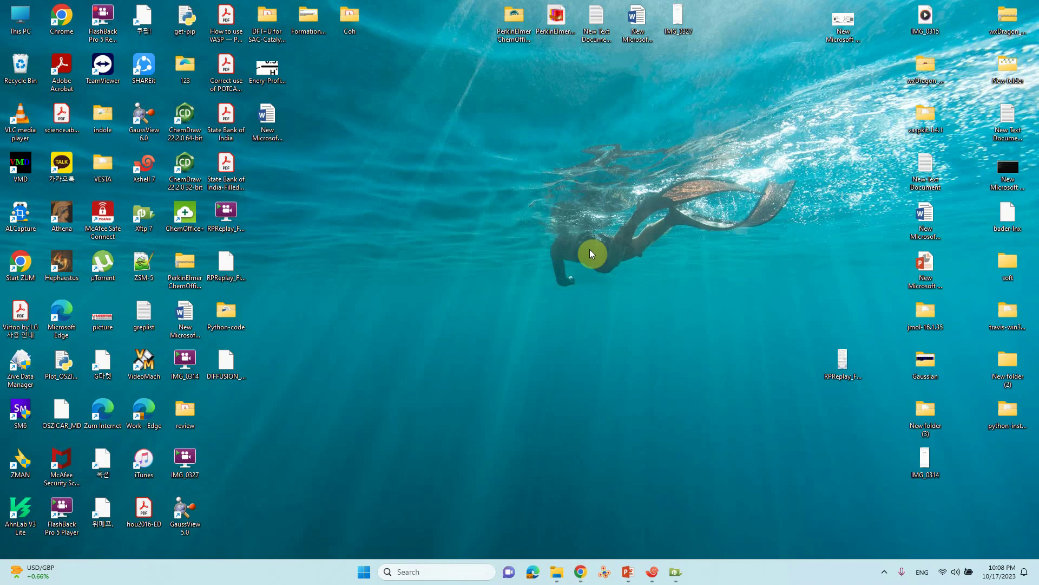
{"action": "left_click", "coordinate": [466, 574]}
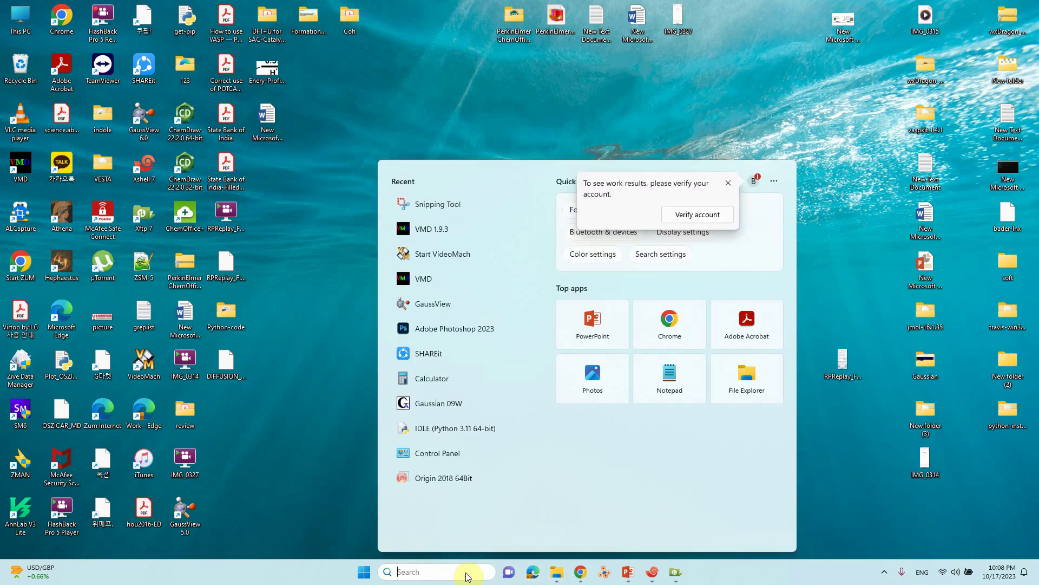
{"action": "left_click", "coordinate": [432, 230]}
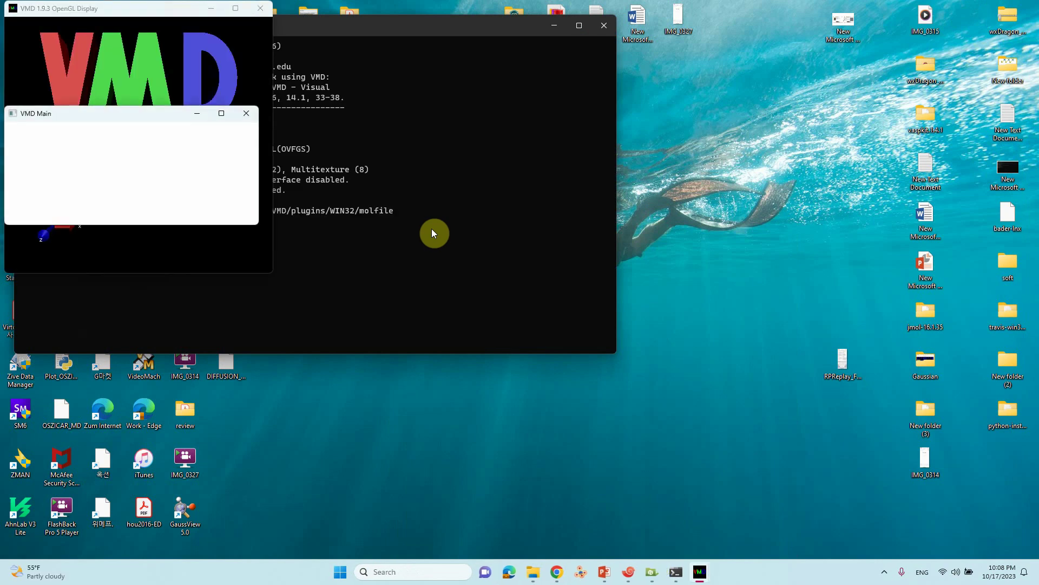
Step: Minimize the VMD console and place a taller VMD Main beside the OpenGL Display near the top
{"action": "left_click_drag", "start_coordinate": [111, 114], "coordinate": [424, 102]}
{"action": "left_click", "coordinate": [553, 26]}
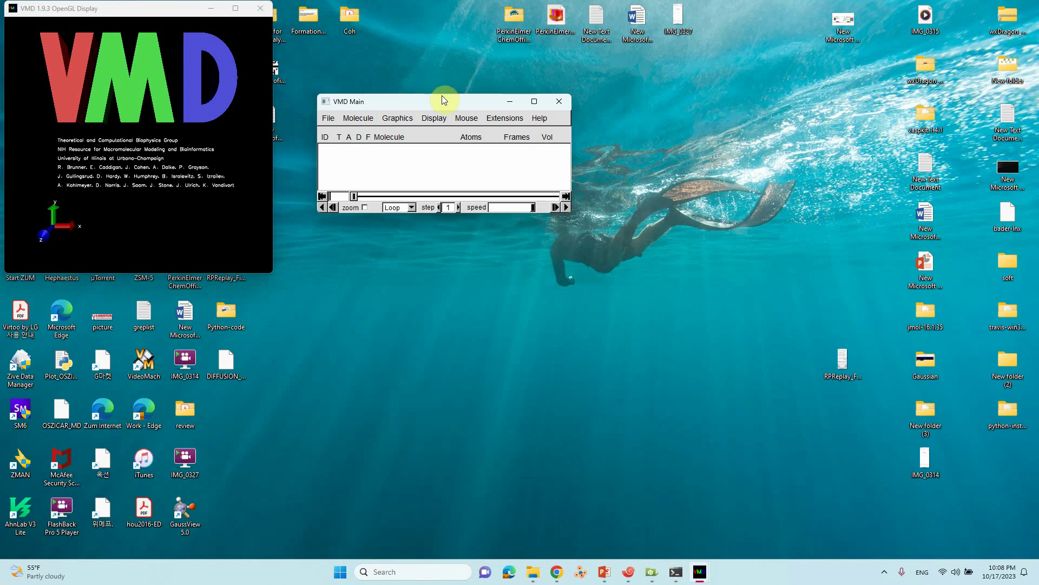
{"action": "left_click", "coordinate": [157, 13]}
{"action": "left_click_drag", "start_coordinate": [157, 13], "coordinate": [705, 79]}
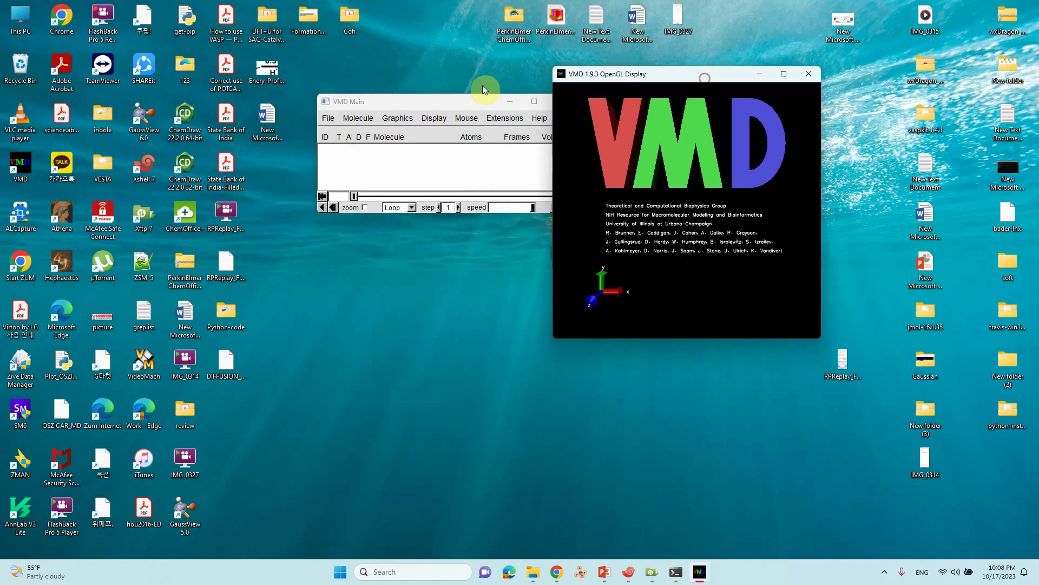
{"action": "left_click_drag", "start_coordinate": [483, 98], "coordinate": [309, 61]}
{"action": "left_click_drag", "start_coordinate": [394, 174], "coordinate": [396, 228]}
{"action": "left_click_drag", "start_coordinate": [655, 76], "coordinate": [509, 67]}
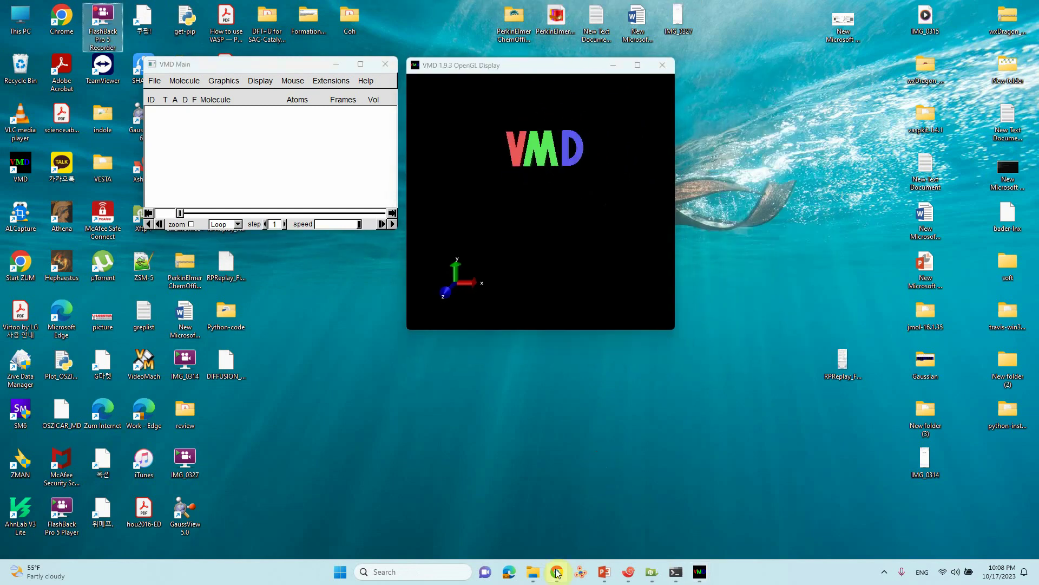
Step: Open the Analysis-plot folder and drag MD_TRAJECTORIES.pdb onto VMD Main to load it
{"action": "mouse_move", "coordinate": [533, 574]}
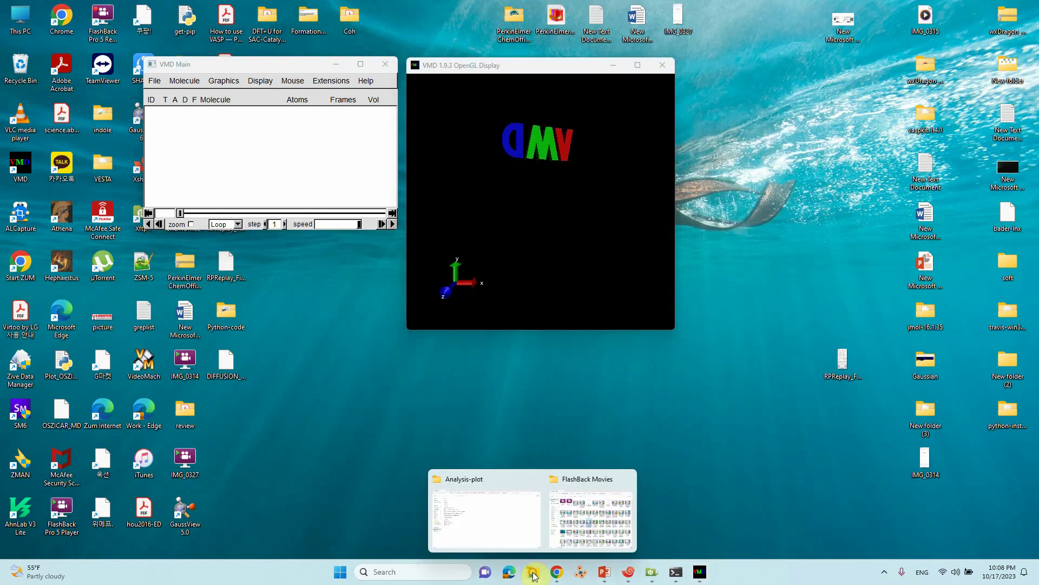
{"action": "left_click", "coordinate": [517, 526]}
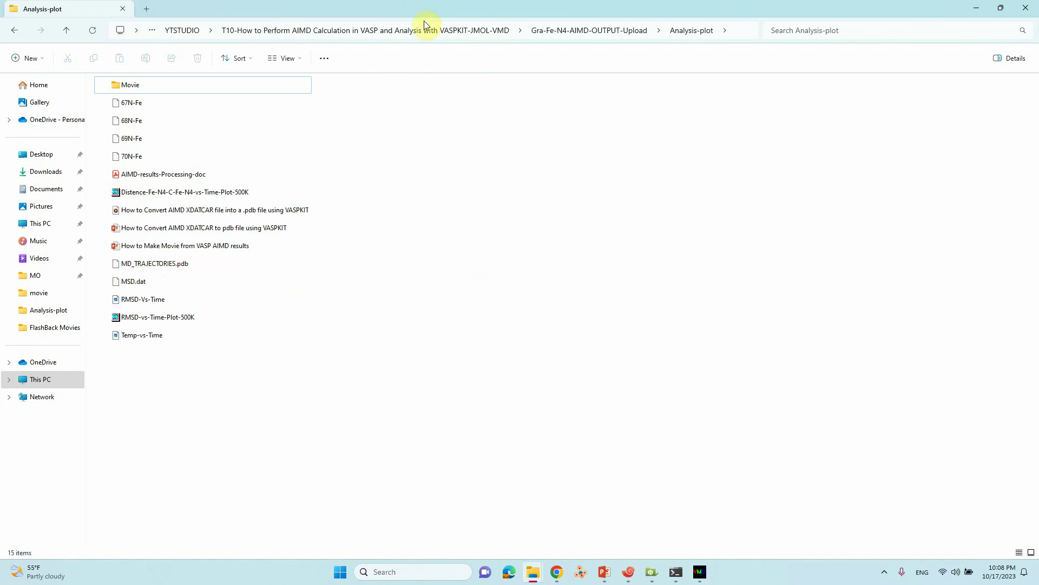
{"action": "left_click_drag", "start_coordinate": [420, 14], "coordinate": [850, 135]}
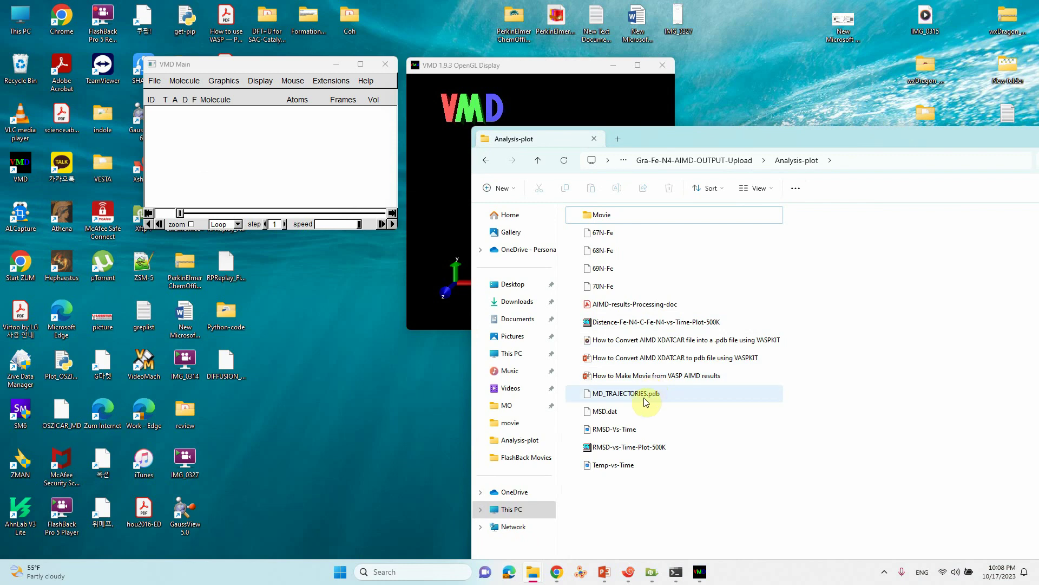
{"action": "left_click_drag", "start_coordinate": [644, 398], "coordinate": [273, 158]}
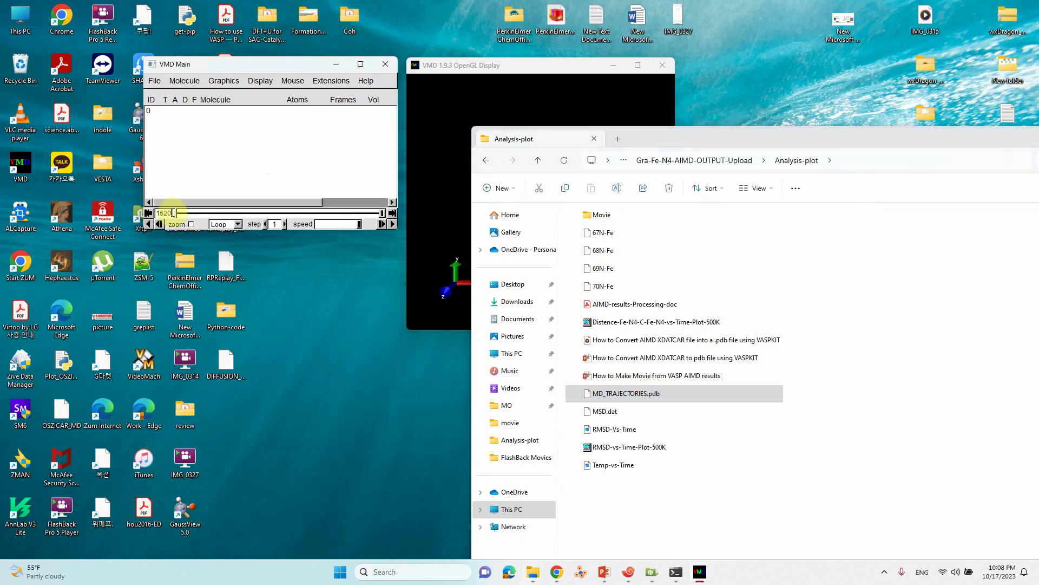
Step: Set the molecule's drawing method to CPK in Graphical Representations
{"action": "left_click", "coordinate": [562, 67]}
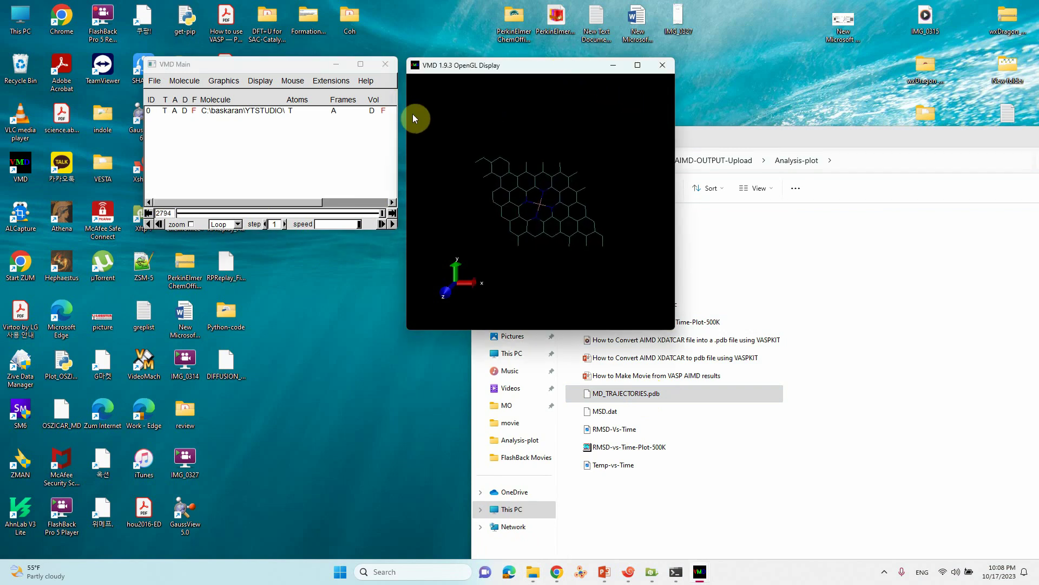
{"action": "left_click", "coordinate": [225, 83]}
{"action": "left_click", "coordinate": [220, 95]}
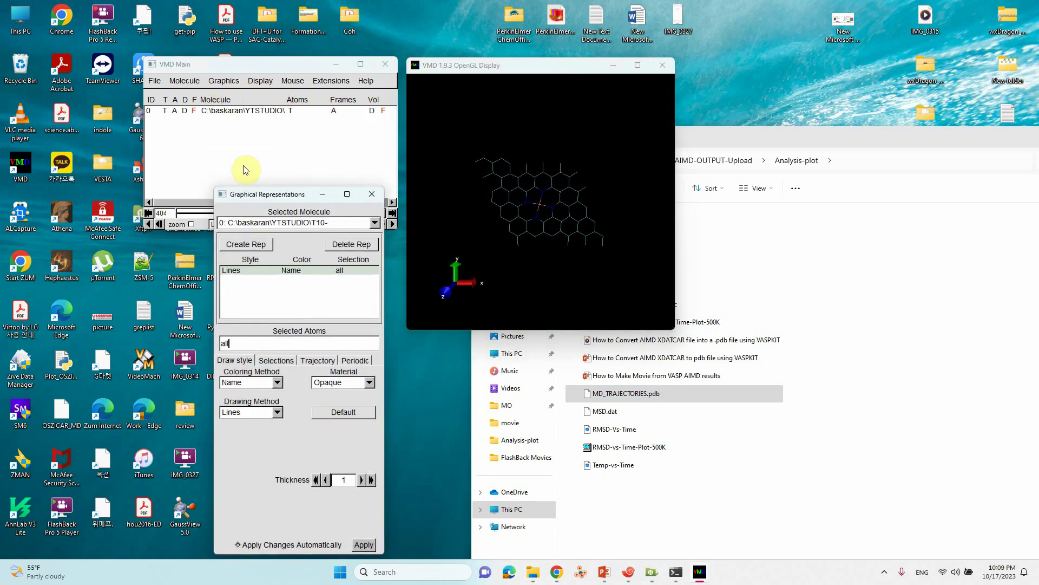
{"action": "left_click", "coordinate": [278, 415]}
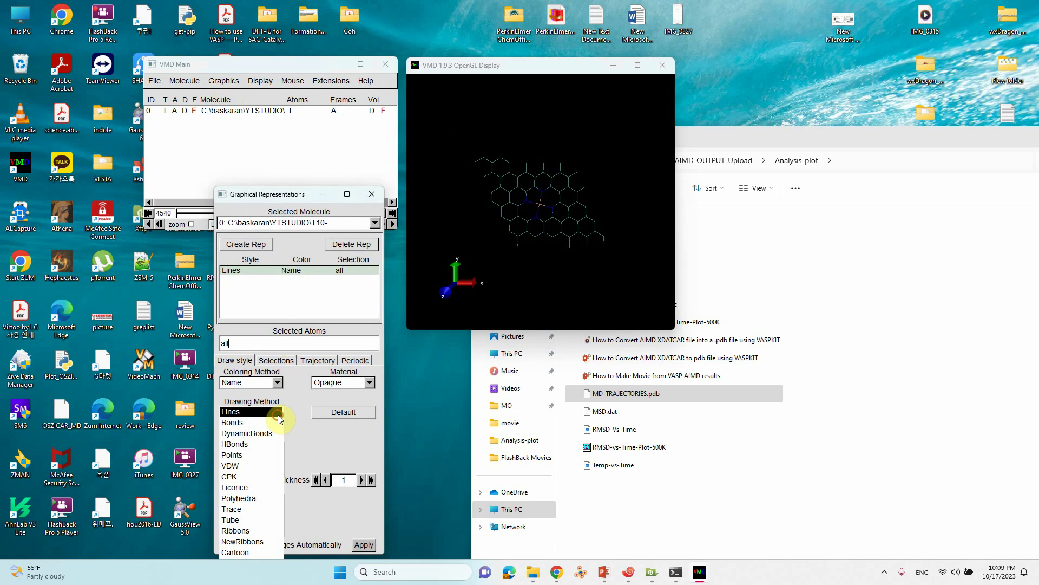
{"action": "left_click", "coordinate": [254, 479]}
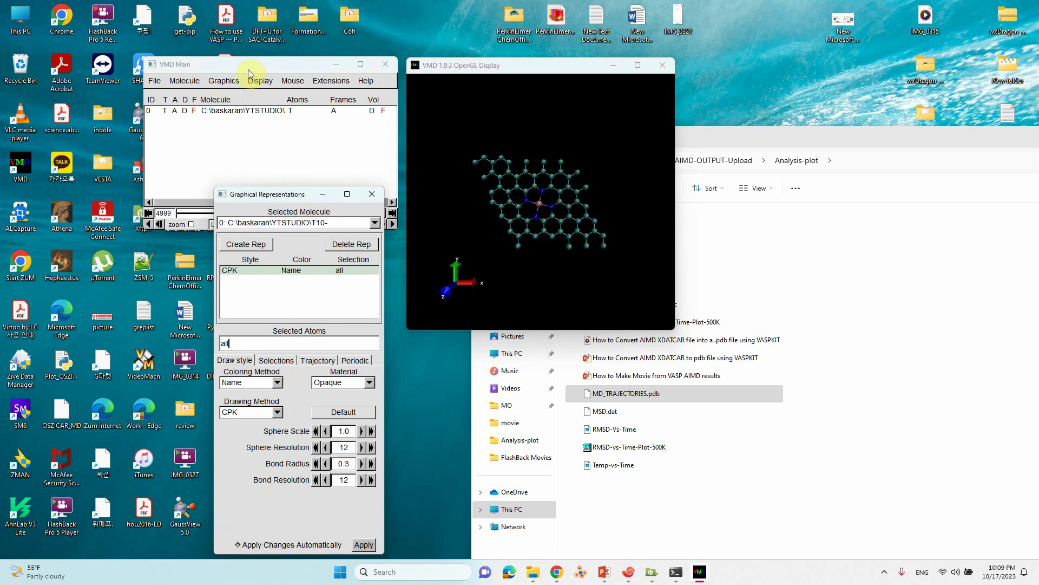
Step: Switch the display to orthographic projection via the Display menu
{"action": "left_click", "coordinate": [223, 81]}
{"action": "left_click", "coordinate": [224, 80]}
{"action": "left_click", "coordinate": [260, 81]}
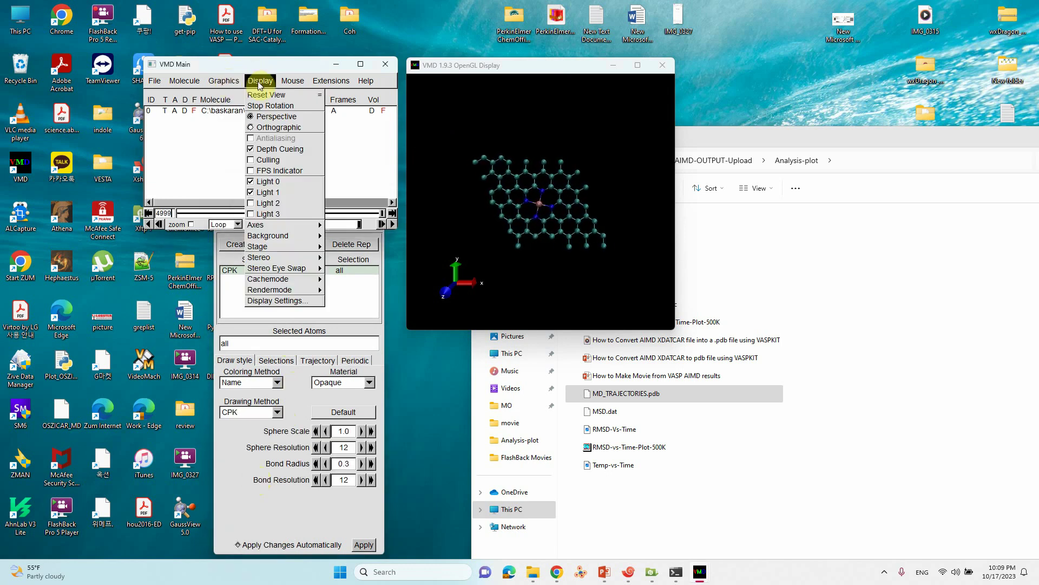
{"action": "left_click", "coordinate": [268, 128]}
Step: Close Graphical Representations and move and enlarge the OpenGL Display window
{"action": "left_click", "coordinate": [292, 253]}
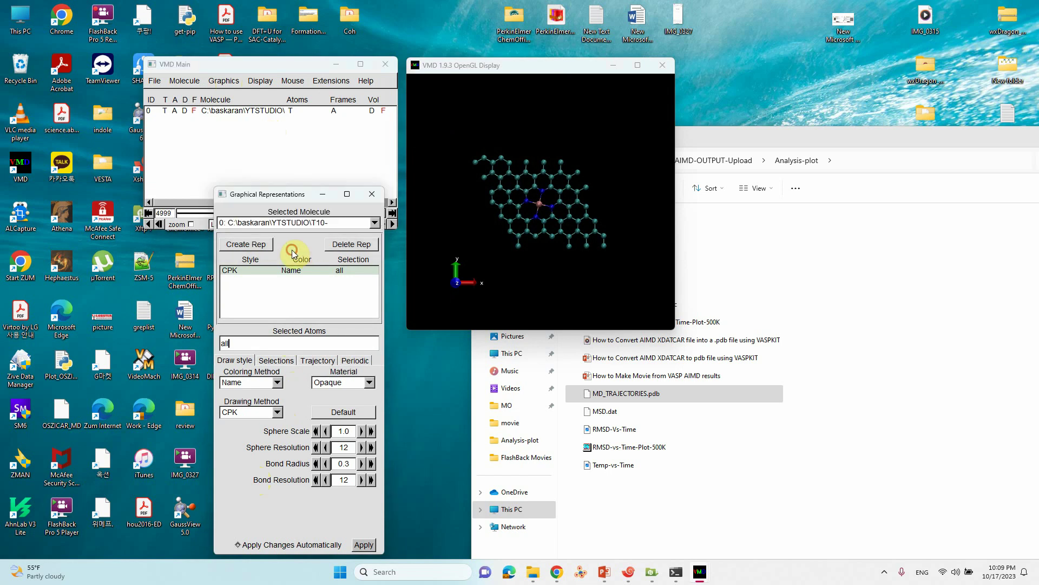
{"action": "left_click", "coordinate": [372, 194]}
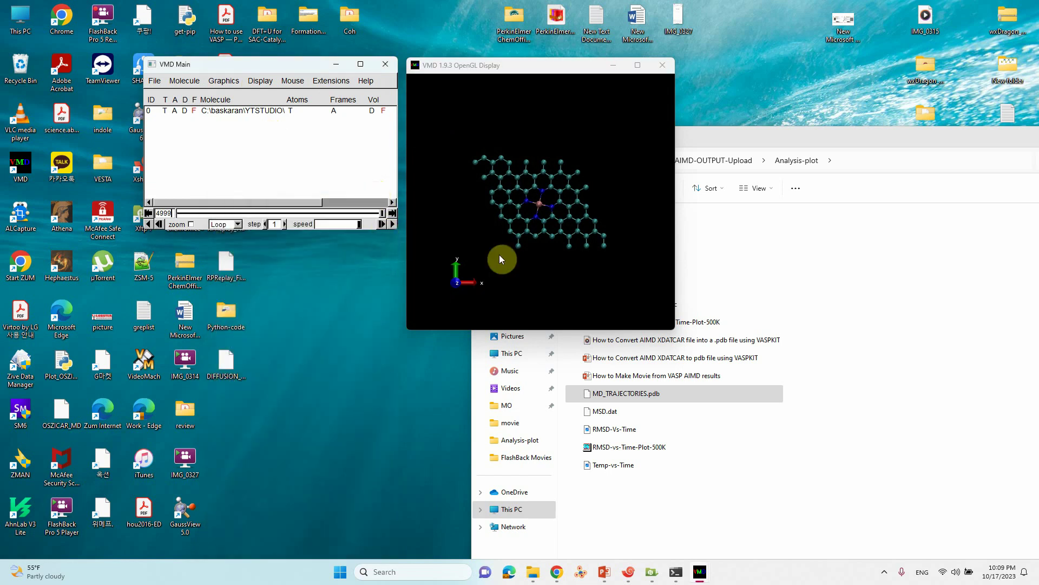
{"action": "left_click_drag", "start_coordinate": [580, 74], "coordinate": [582, 34]}
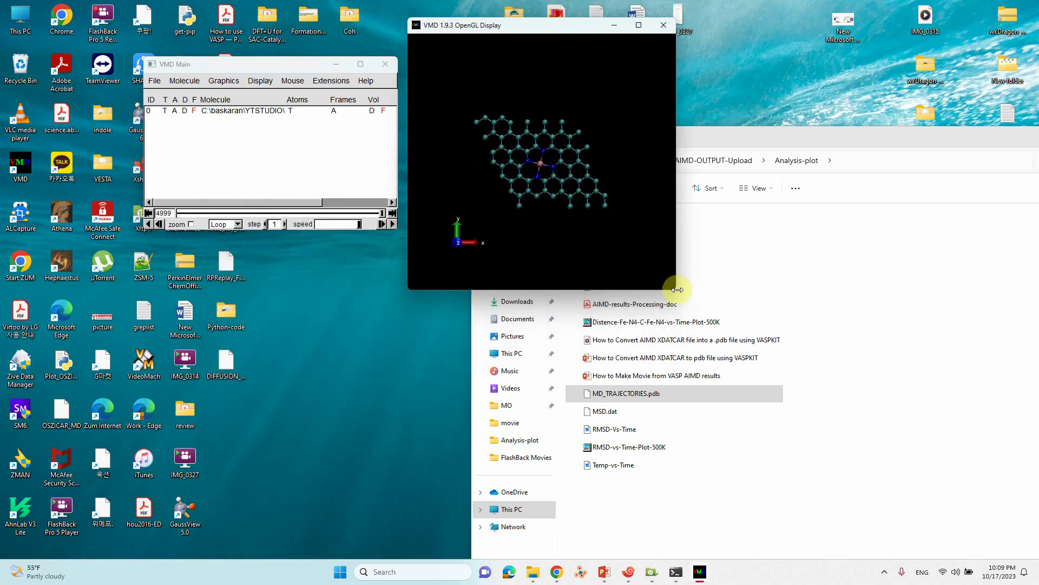
{"action": "left_click_drag", "start_coordinate": [676, 290], "coordinate": [1004, 498]}
{"action": "scroll", "coordinate": [812, 348], "scroll_direction": "up", "scroll_amount": 2}
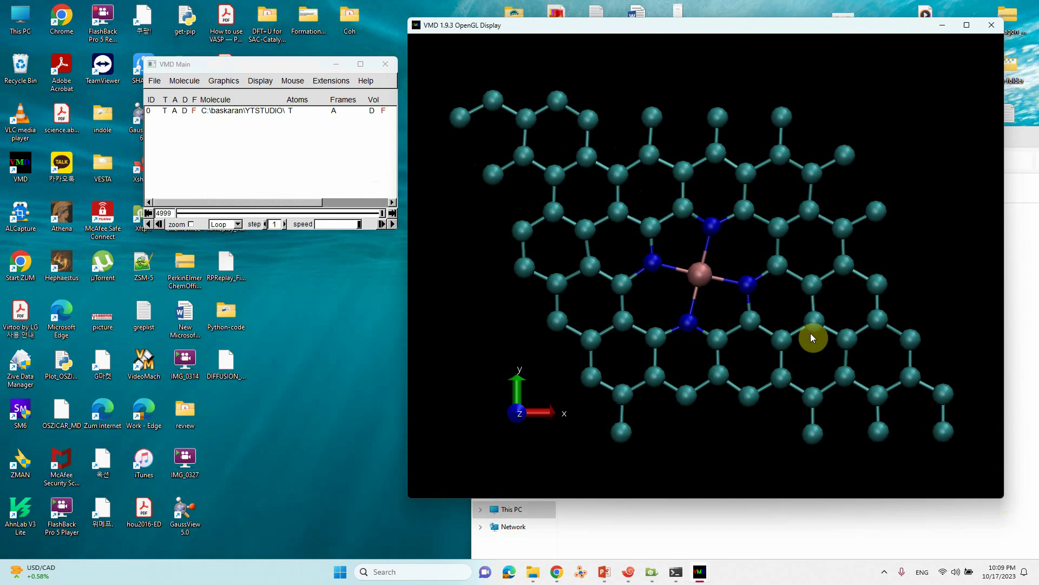
{"action": "left_click", "coordinate": [256, 114]}
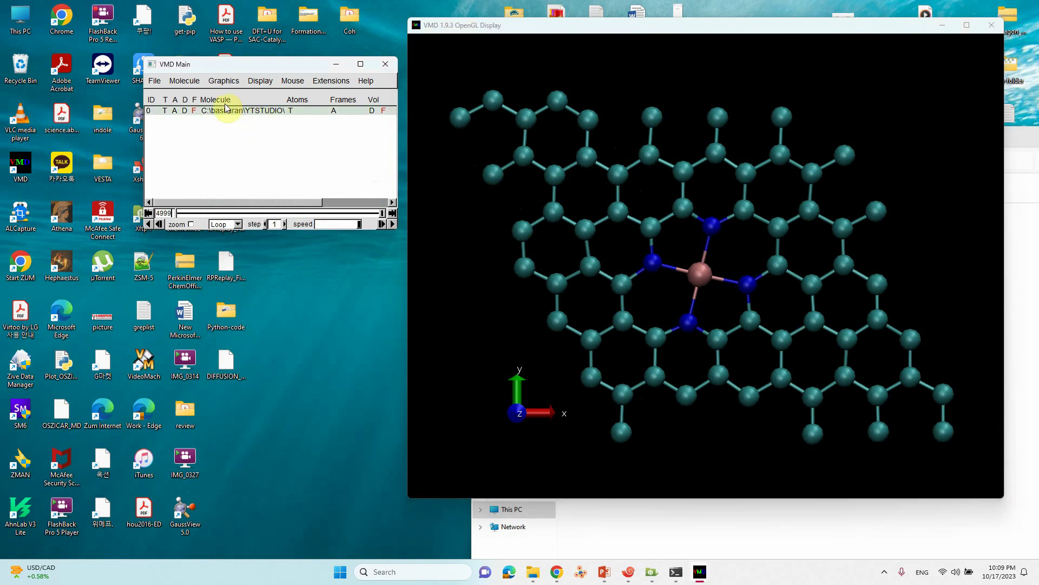
{"action": "left_click", "coordinate": [192, 82]}
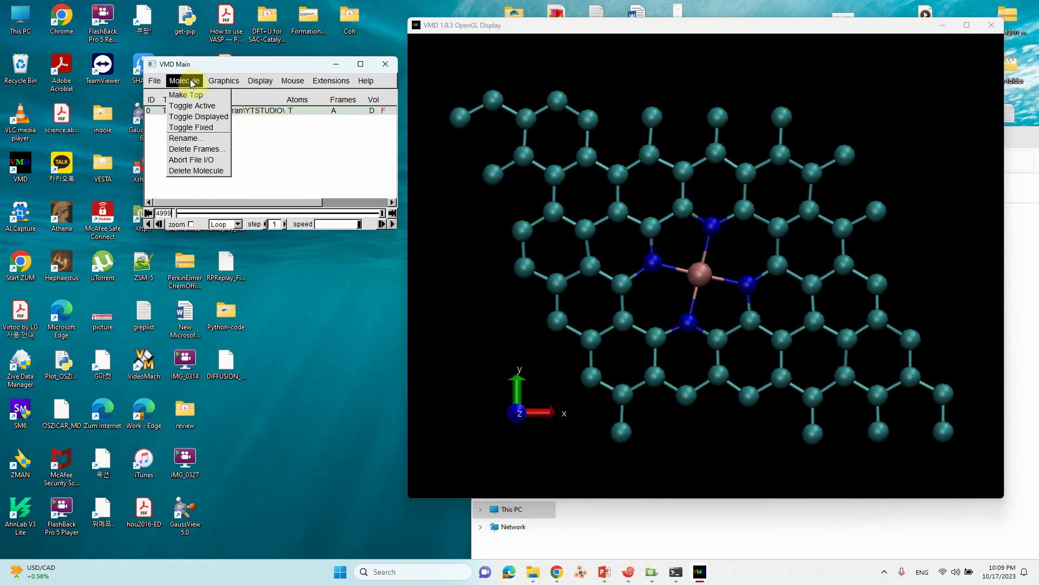
{"action": "left_click", "coordinate": [195, 149]}
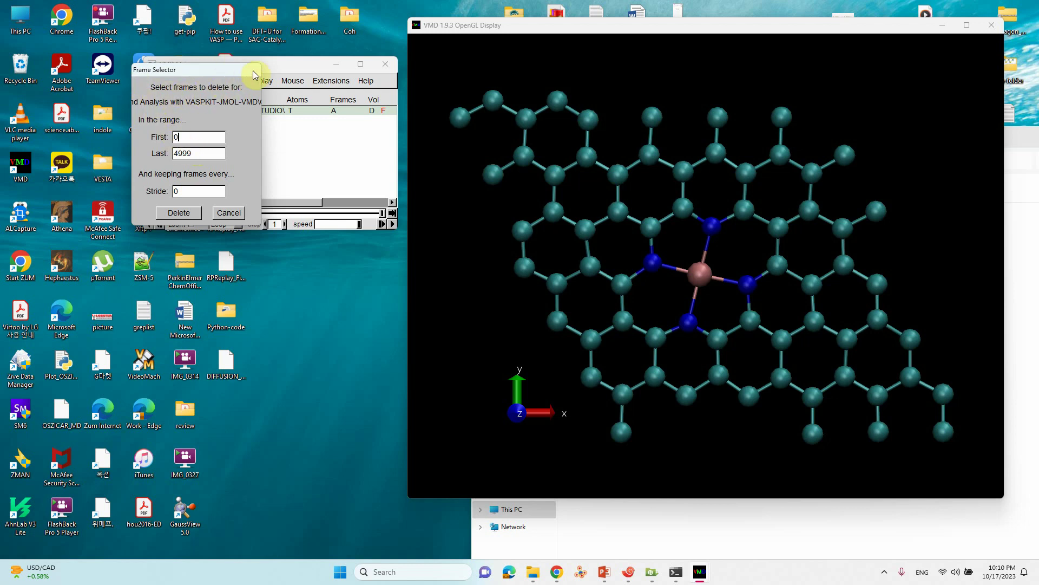
{"action": "left_click", "coordinate": [226, 213]}
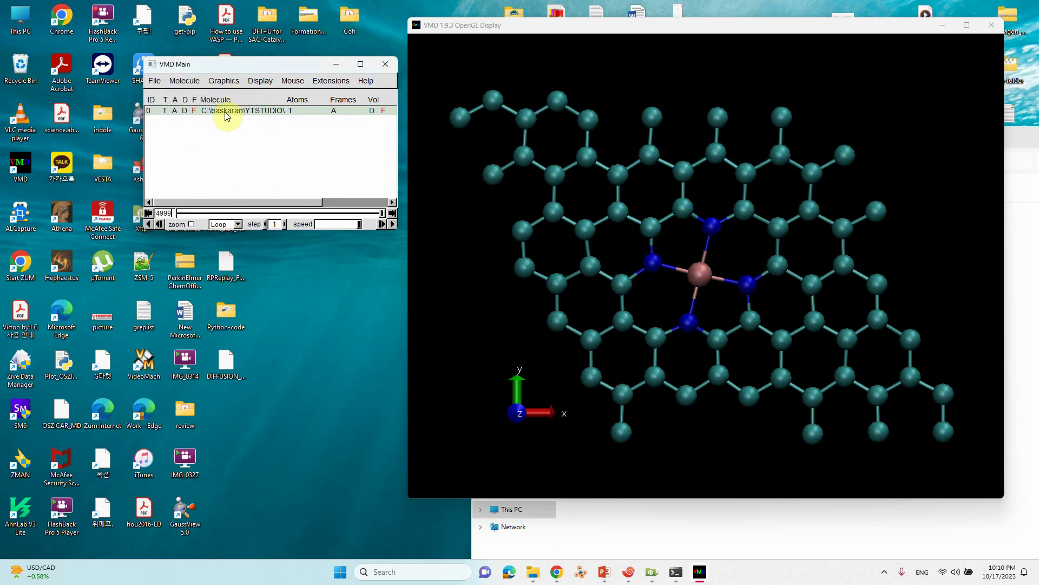
Step: In Delete Frames, keep First 0, set Last to 4100 with stride 0, and delete
{"action": "left_click", "coordinate": [183, 81]}
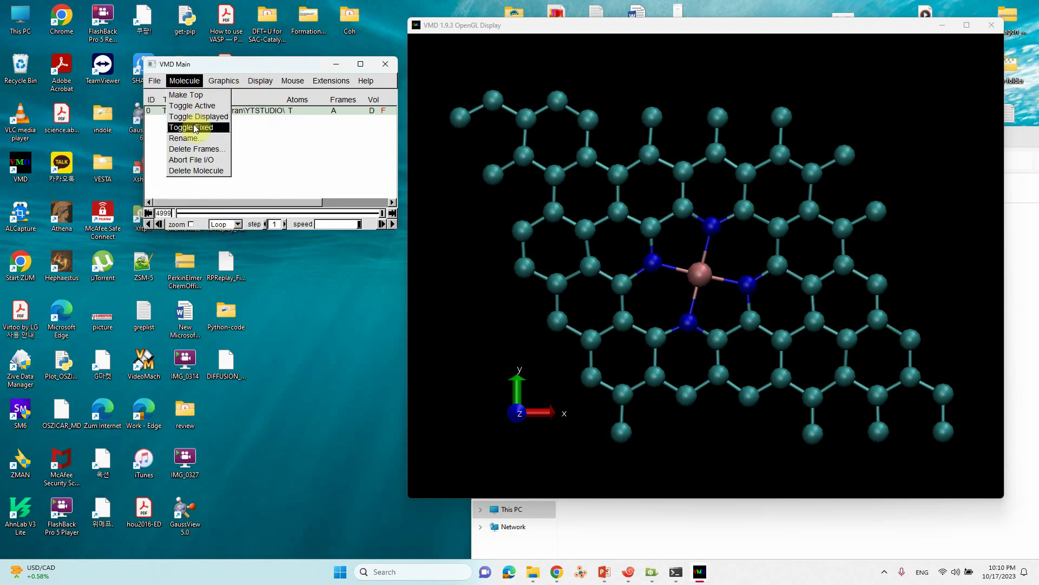
{"action": "left_click", "coordinate": [196, 149]}
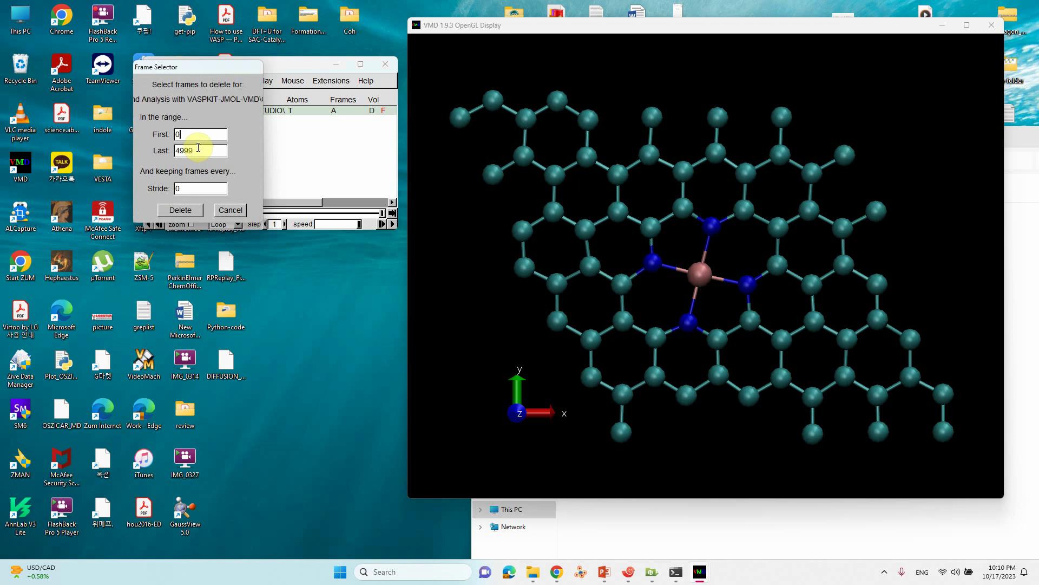
{"action": "double_click", "coordinate": [187, 135]}
{"action": "double_click", "coordinate": [191, 150]}
{"action": "type", "text": "4949"}
{"action": "left_click", "coordinate": [200, 149]}
{"action": "key", "text": "BackSpace"}
{"action": "key", "text": "BackSpace"}
{"action": "key", "text": "BackSpace"}
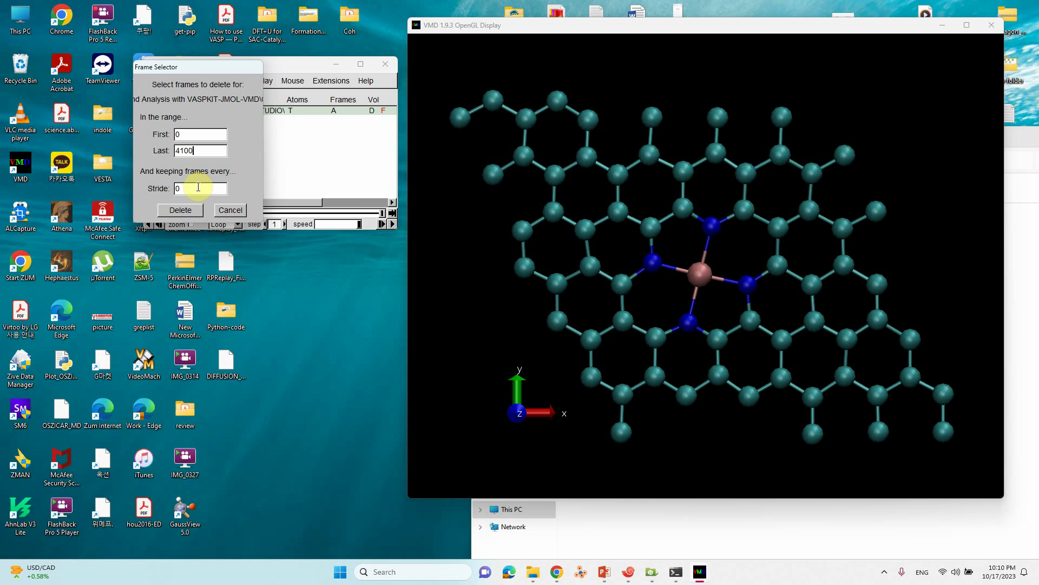
{"action": "left_click", "coordinate": [184, 211]}
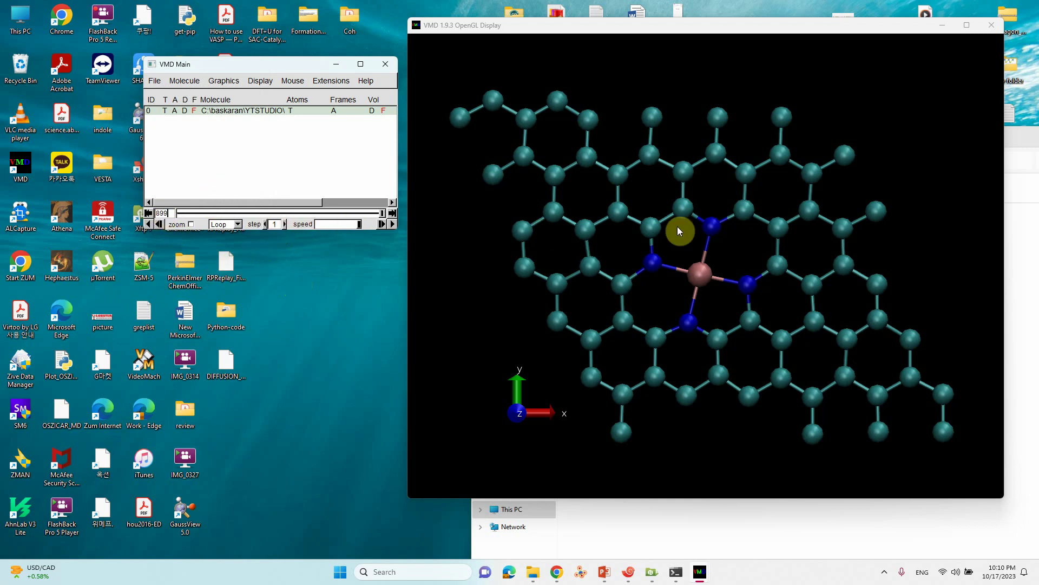
Step: Play the trimmed trajectory, stop it, and drag the frame slider back to frame 0
{"action": "left_click", "coordinate": [393, 224]}
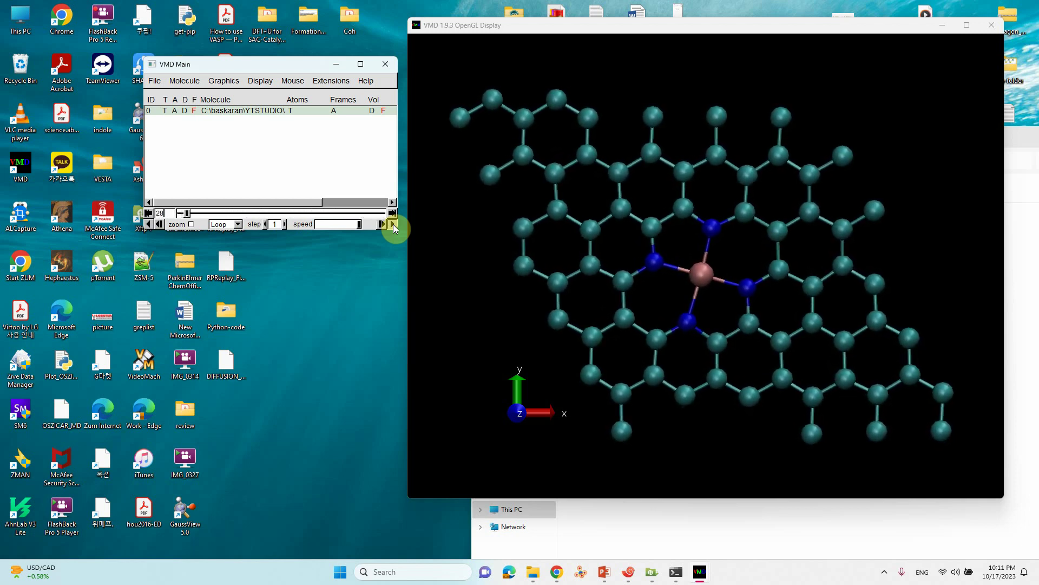
{"action": "left_click", "coordinate": [393, 224]}
{"action": "left_click_drag", "start_coordinate": [196, 214], "coordinate": [179, 217]}
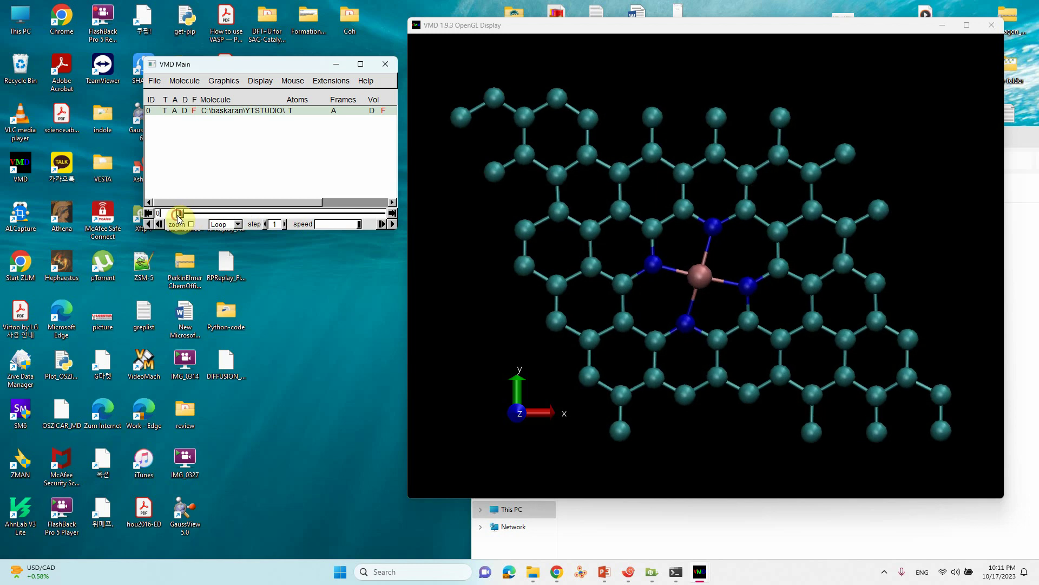
Step: Launch Movie Maker from Extensions > Visualization and move the Movie Generator window aside
{"action": "left_click", "coordinate": [336, 85]}
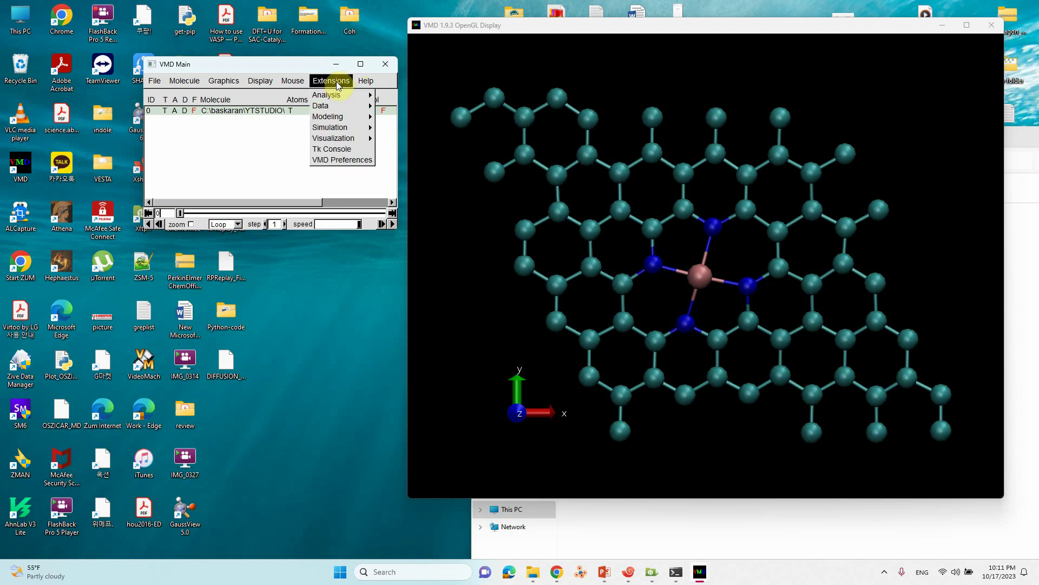
{"action": "mouse_move", "coordinate": [333, 136]}
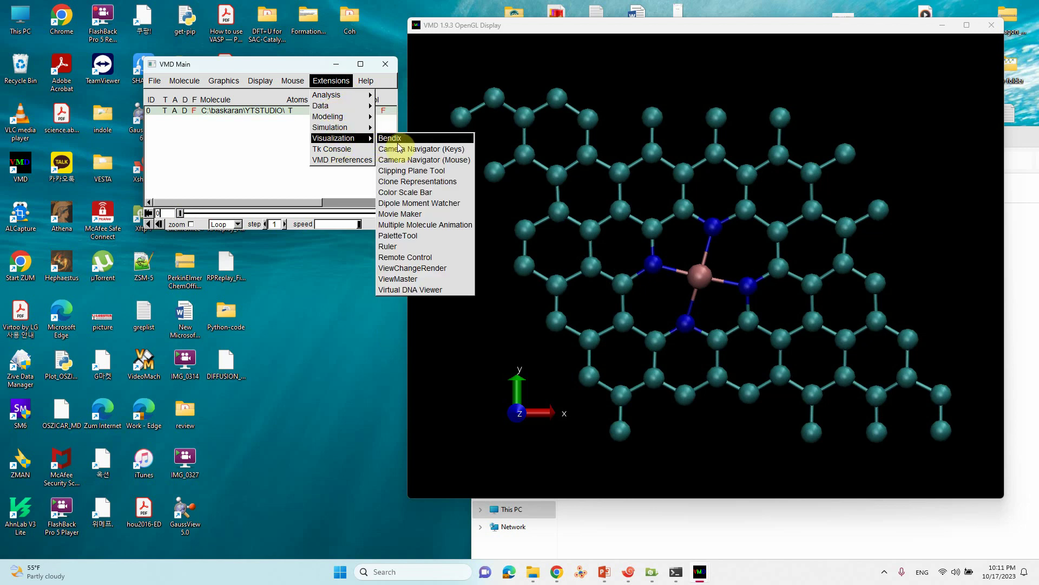
{"action": "left_click", "coordinate": [403, 215]}
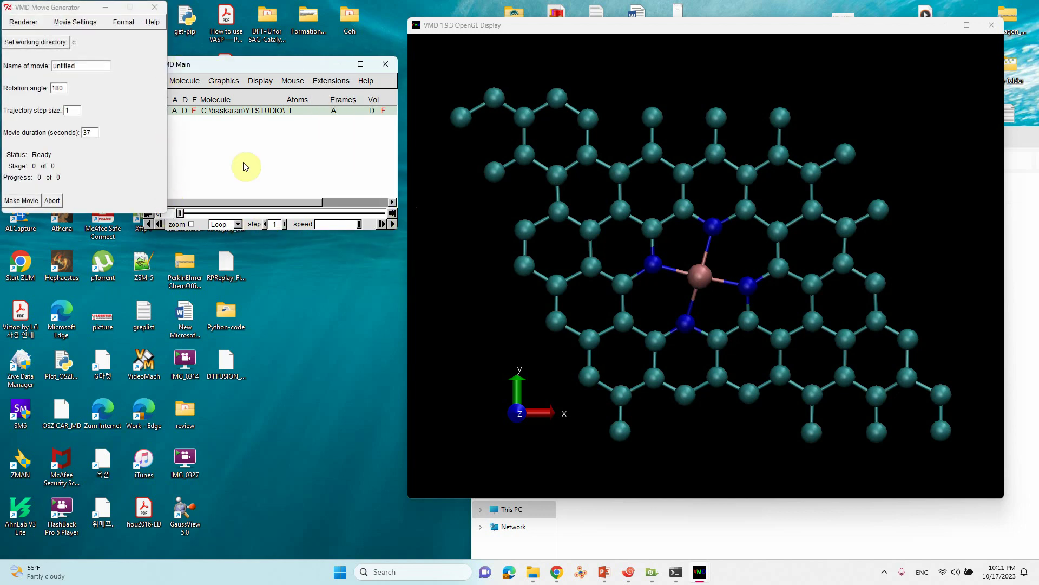
{"action": "left_click_drag", "start_coordinate": [49, 7], "coordinate": [99, 15]}
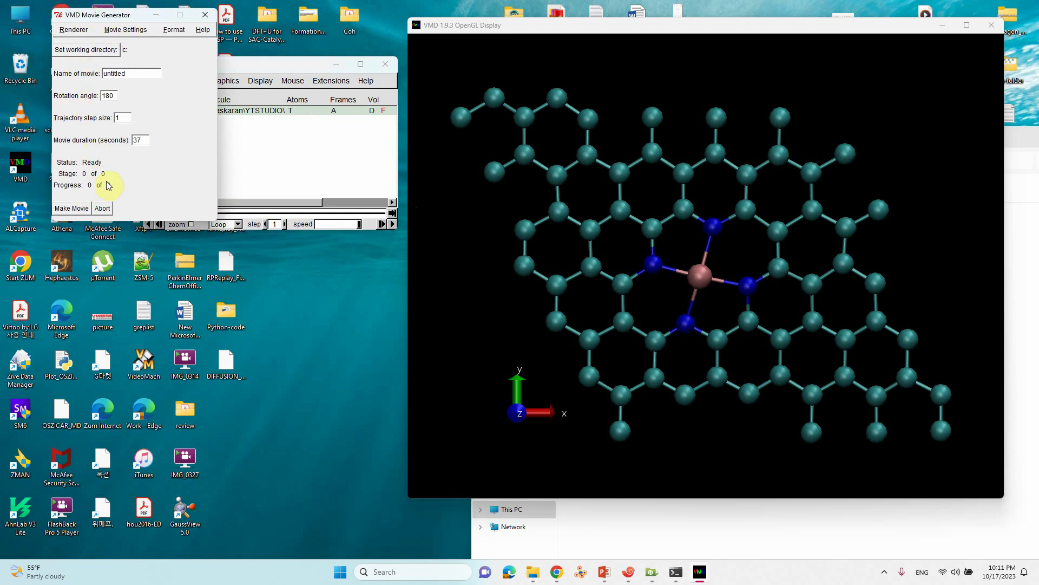
Step: Browse for a working directory, selecting the YTSTUDIO folder, then cancel the chooser
{"action": "left_click", "coordinate": [85, 50]}
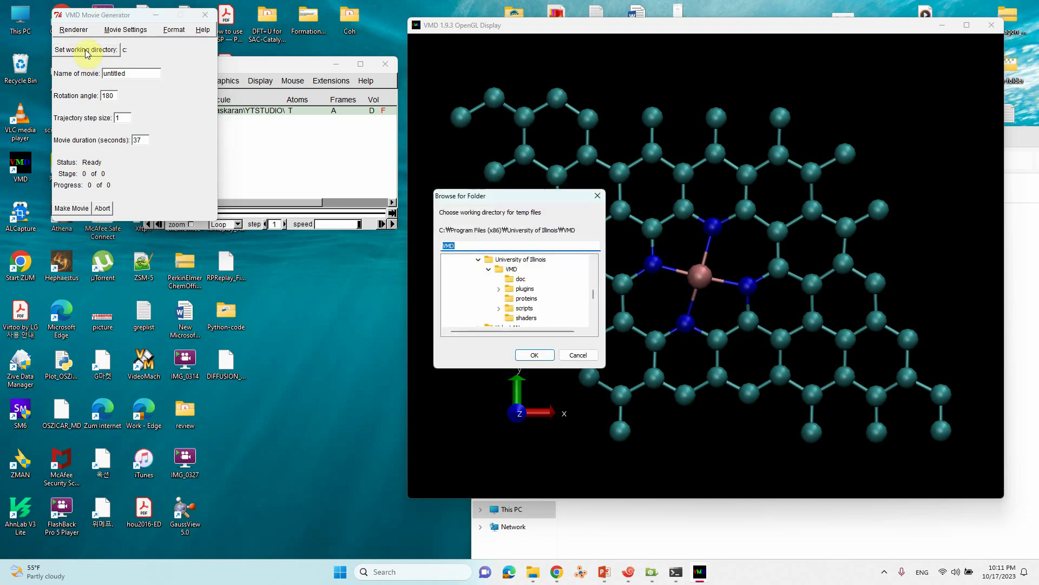
{"action": "scroll", "coordinate": [525, 272], "scroll_direction": "up", "scroll_amount": 10}
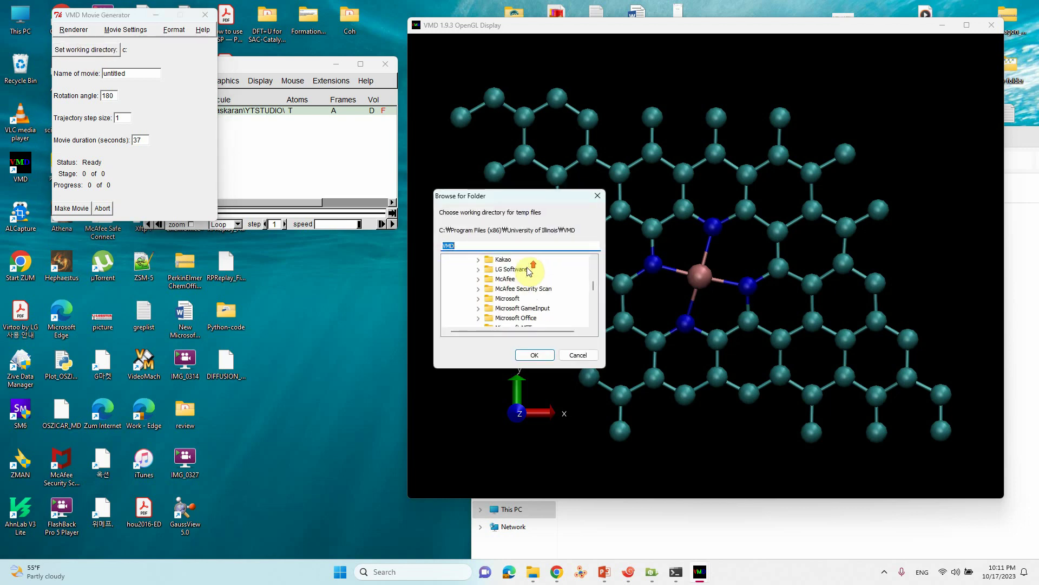
{"action": "scroll", "coordinate": [530, 272], "scroll_direction": "up", "scroll_amount": 1}
{"action": "double_click", "coordinate": [525, 269]}
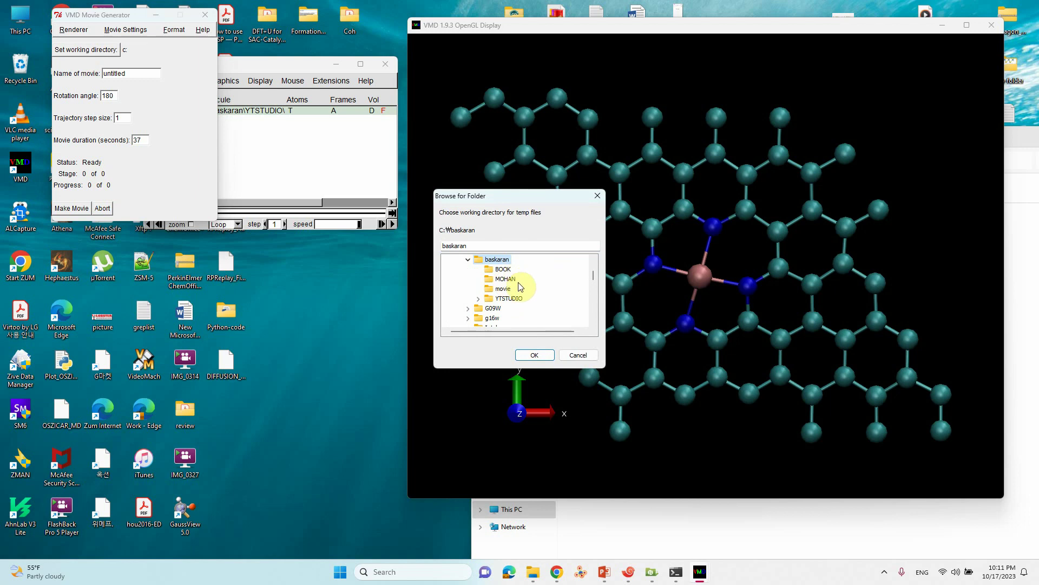
{"action": "left_click", "coordinate": [515, 298]}
{"action": "left_click", "coordinate": [578, 355]}
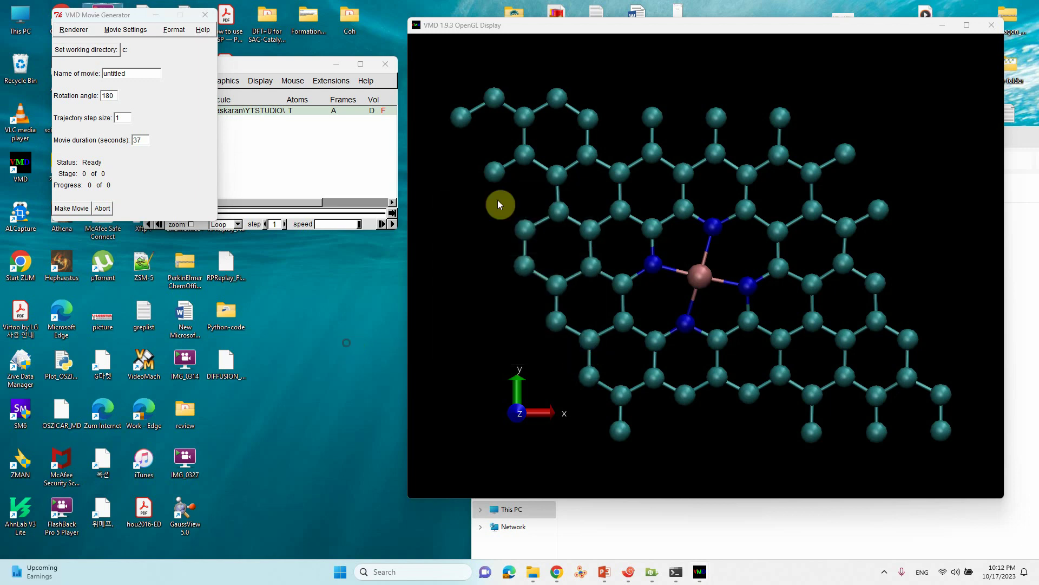
Step: In File Explorer, navigate to the user's home folder on Local Disk (C:)
{"action": "mouse_move", "coordinate": [533, 572]}
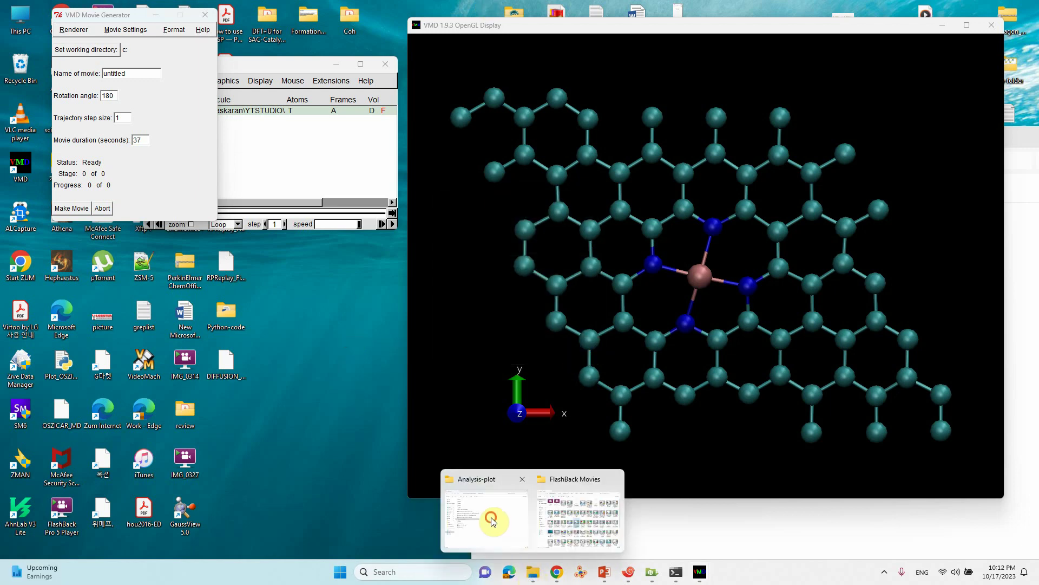
{"action": "left_click", "coordinate": [487, 520]}
{"action": "left_click_drag", "start_coordinate": [795, 134], "coordinate": [587, 135]}
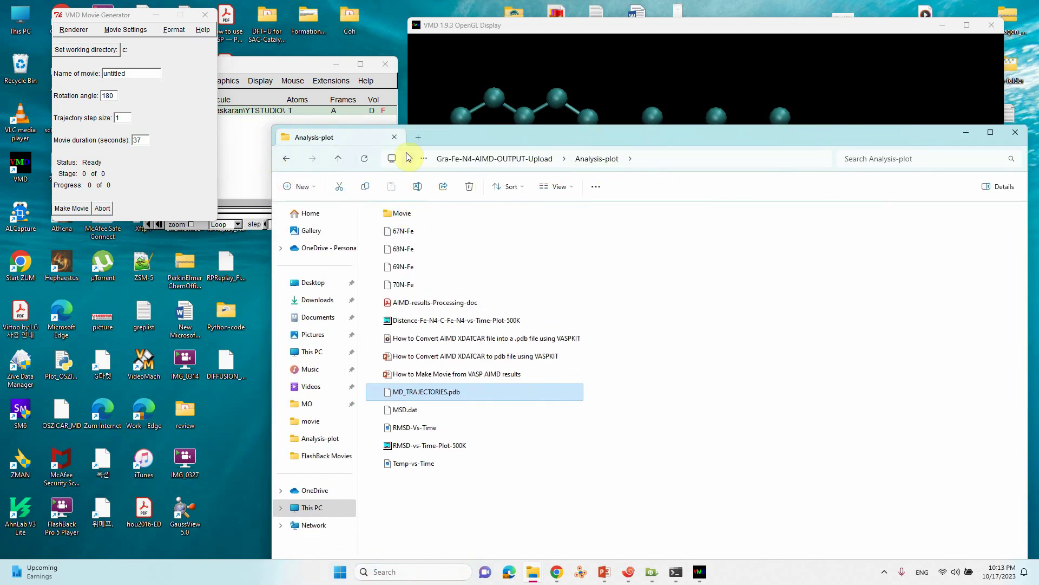
{"action": "left_click", "coordinate": [289, 158]}
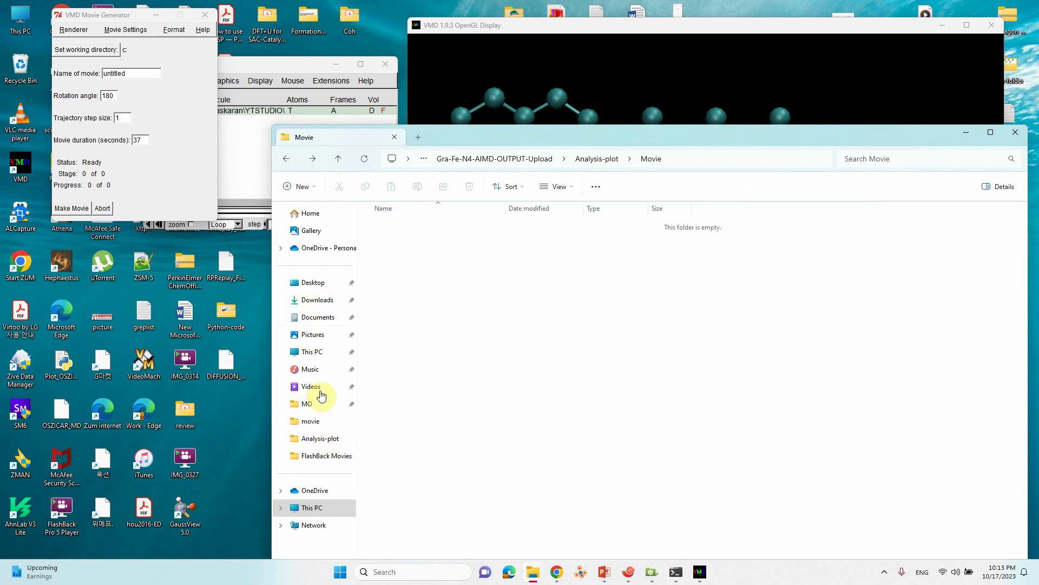
{"action": "left_click", "coordinate": [313, 215]}
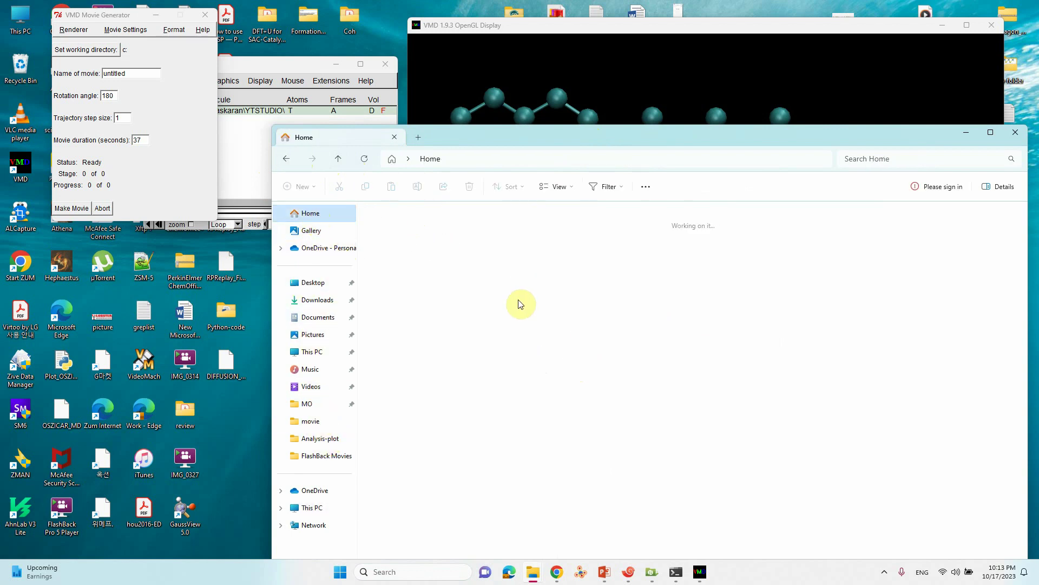
{"action": "left_click", "coordinate": [307, 404]}
{"action": "left_click", "coordinate": [312, 421]}
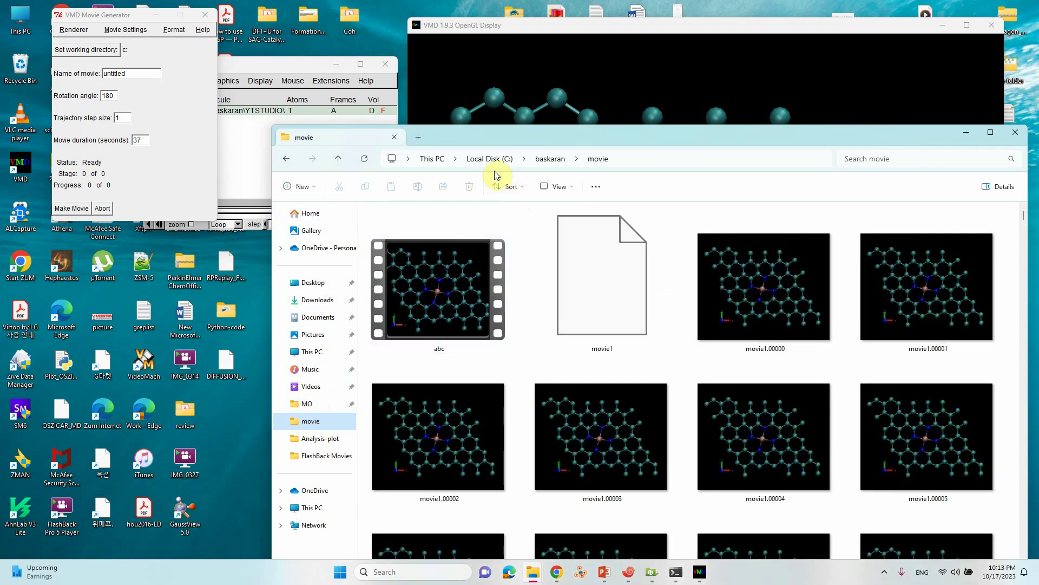
{"action": "left_click", "coordinate": [544, 158]}
{"action": "left_click", "coordinate": [544, 301]}
Step: Create a new folder named YT-Movie in the home folder
{"action": "right_click", "coordinate": [512, 341]}
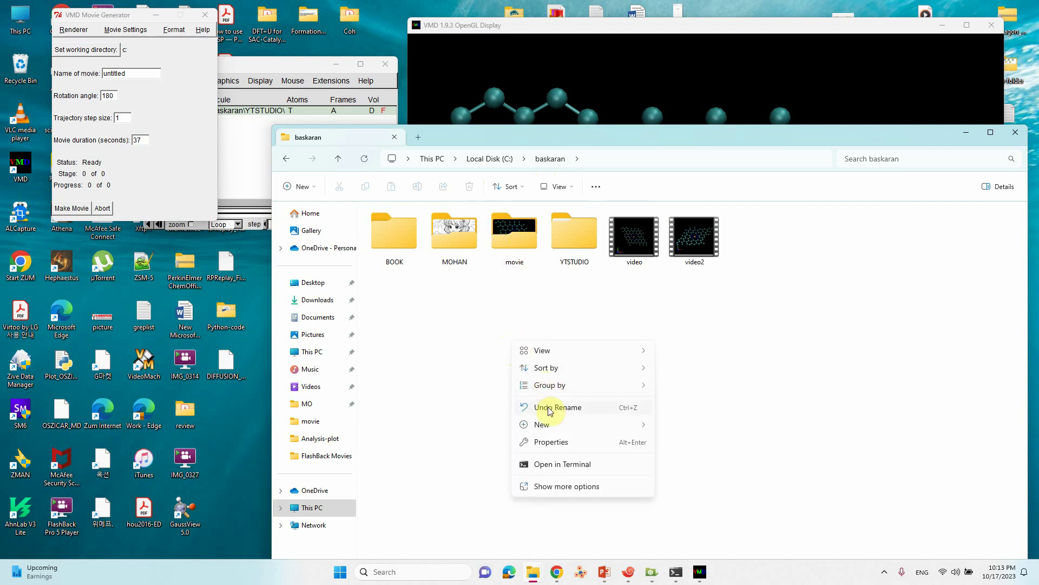
{"action": "mouse_move", "coordinate": [541, 424]}
{"action": "left_click", "coordinate": [685, 59]}
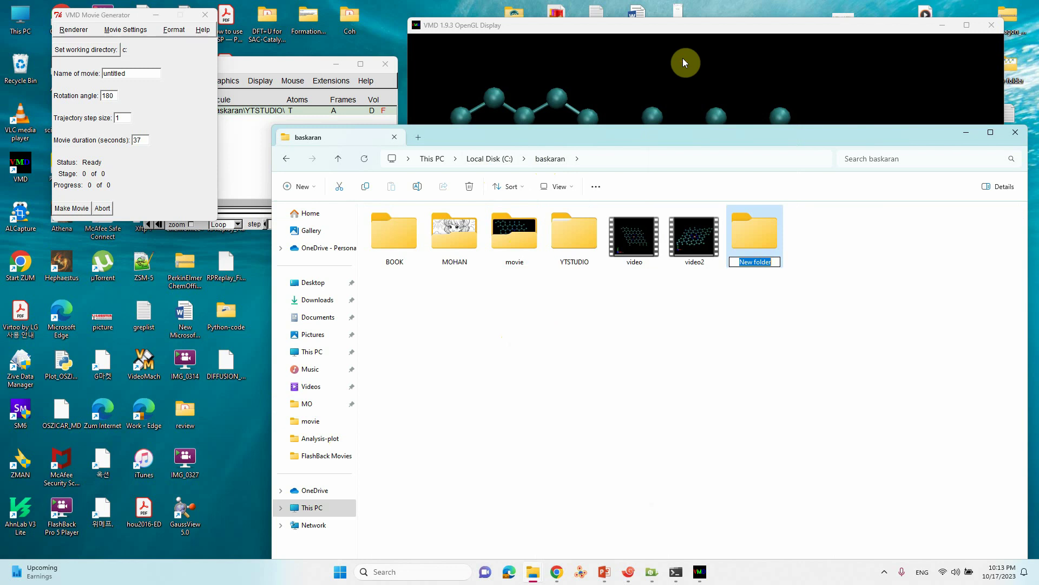
{"action": "type", "text": "YT-Movie"}
{"action": "left_click", "coordinate": [790, 310]}
{"action": "left_click", "coordinate": [768, 340]}
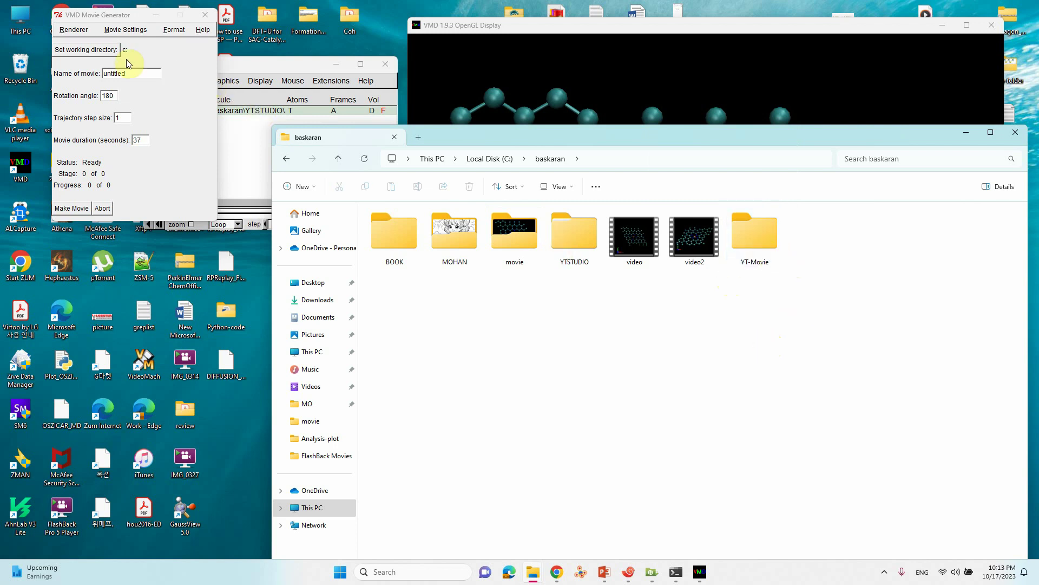
Step: Point the movie working directory to C:/baskaran/YT-Movie and select 'untitled' to rename it Movie
{"action": "left_click", "coordinate": [102, 51]}
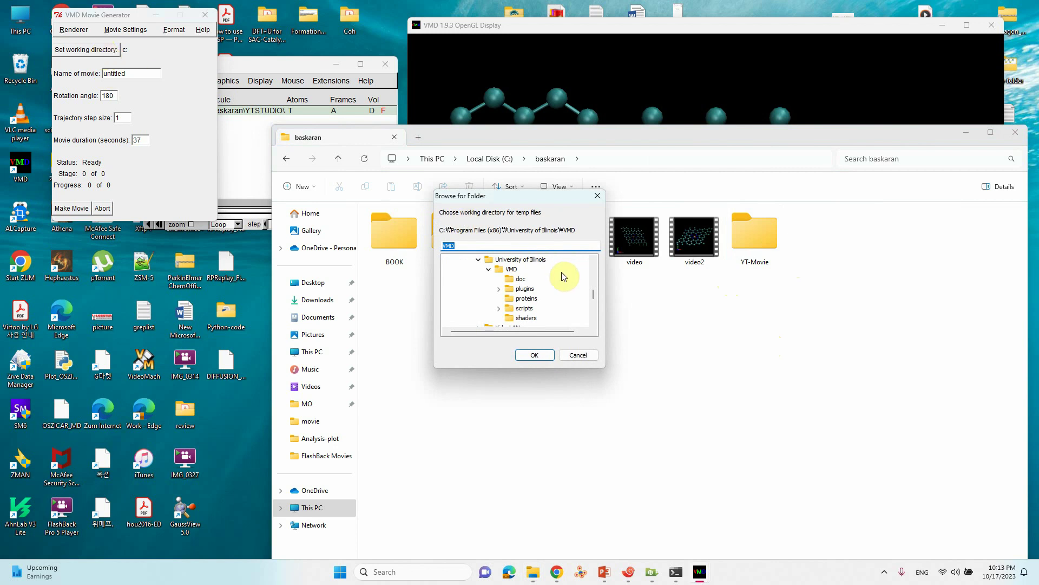
{"action": "scroll", "coordinate": [524, 266], "scroll_direction": "up", "scroll_amount": 3}
{"action": "scroll", "coordinate": [524, 271], "scroll_direction": "up", "scroll_amount": 5}
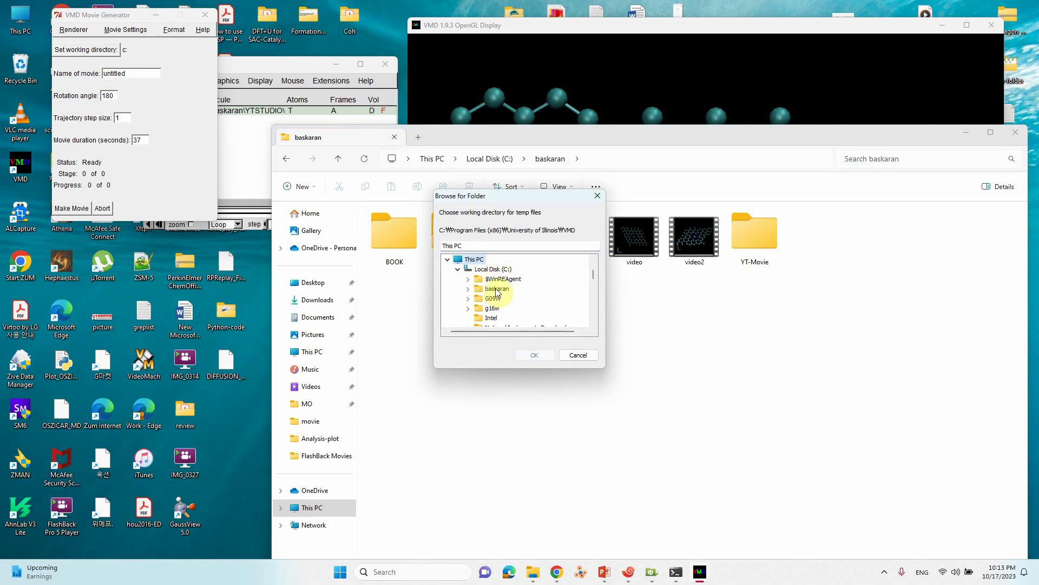
{"action": "double_click", "coordinate": [497, 289]}
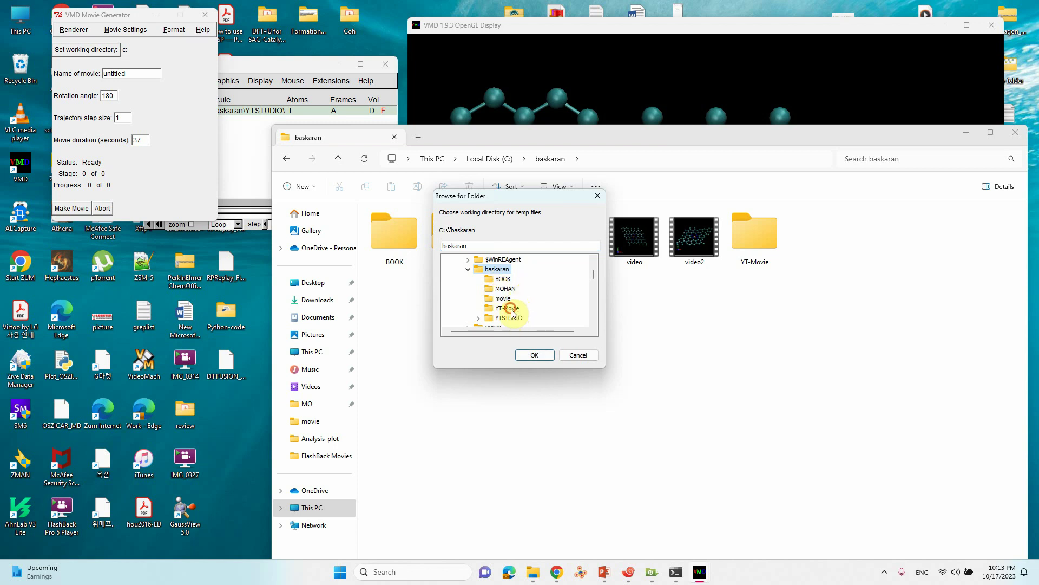
{"action": "left_click", "coordinate": [508, 307]}
{"action": "left_click", "coordinate": [535, 353]}
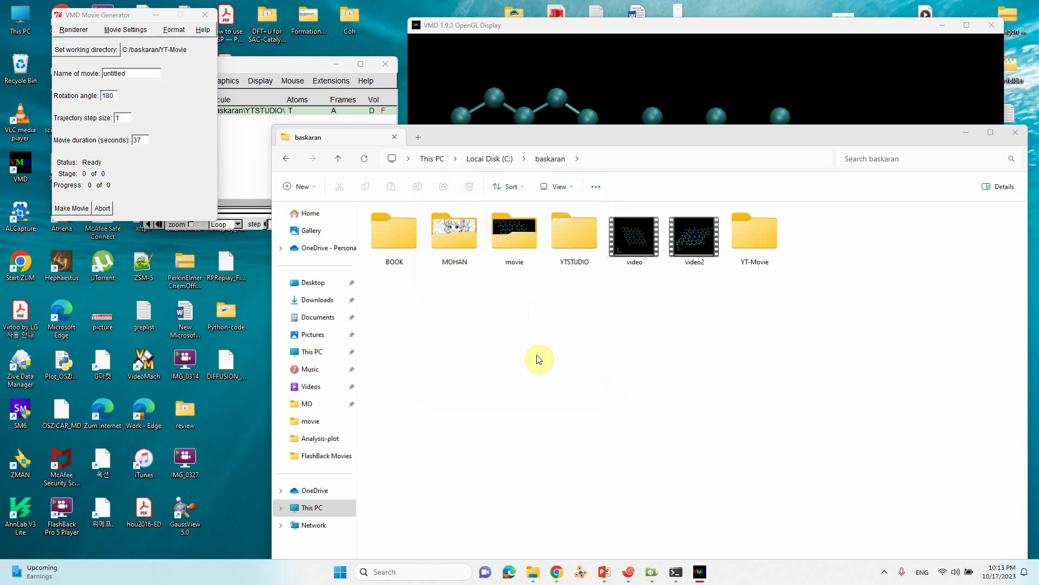
{"action": "double_click", "coordinate": [134, 73]}
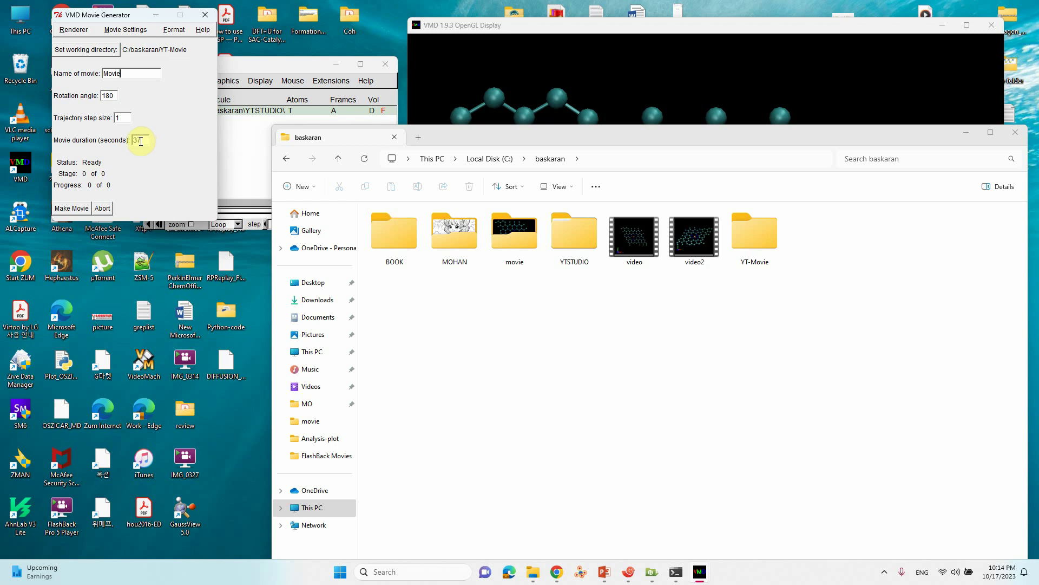
Step: Set the movie type to Trajectory and keep MPEG-1 as the output format
{"action": "left_click", "coordinate": [75, 30]}
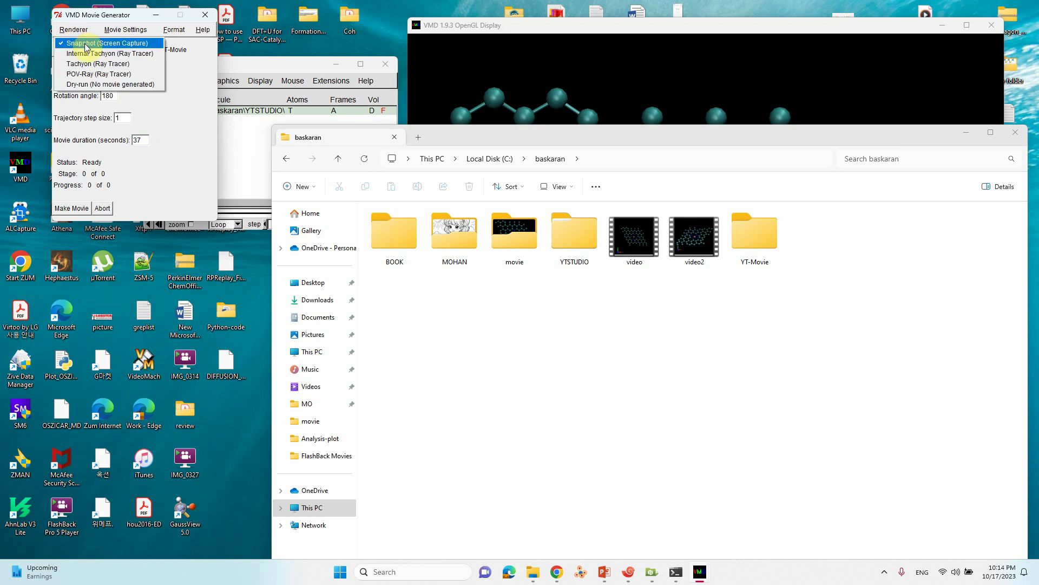
{"action": "left_click", "coordinate": [117, 33]}
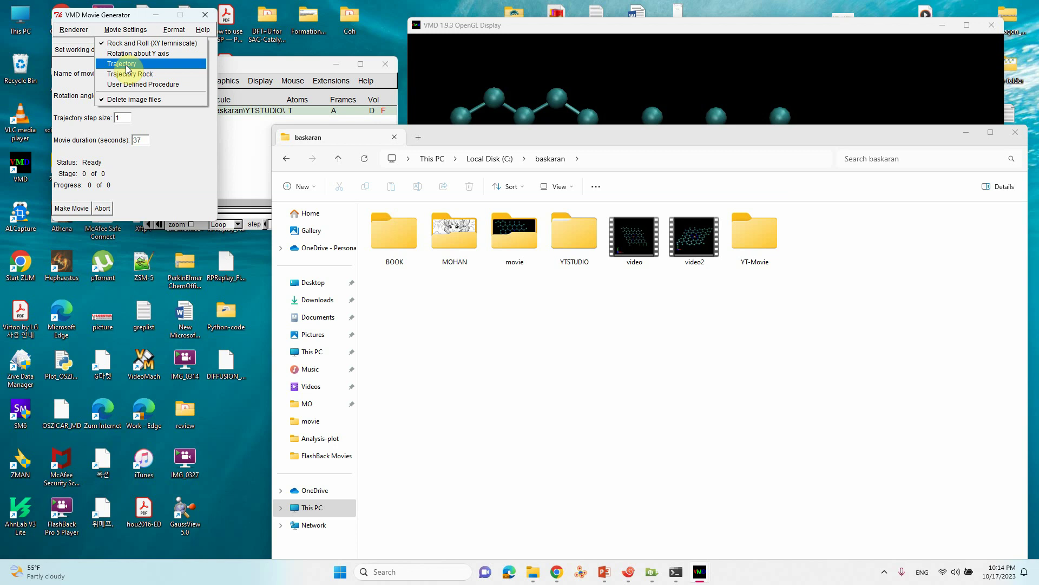
{"action": "left_click", "coordinate": [126, 65]}
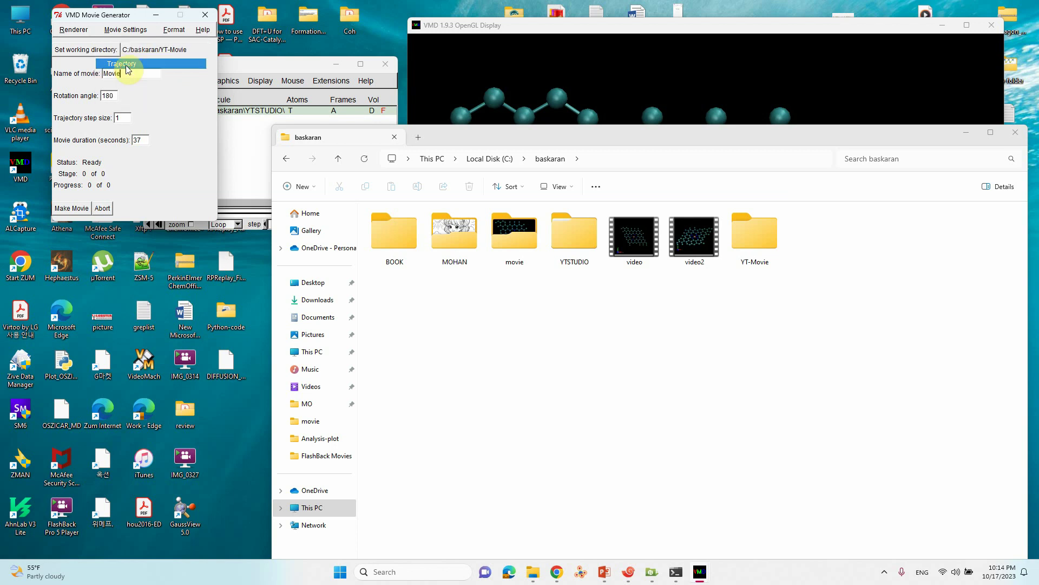
{"action": "left_click", "coordinate": [125, 30]}
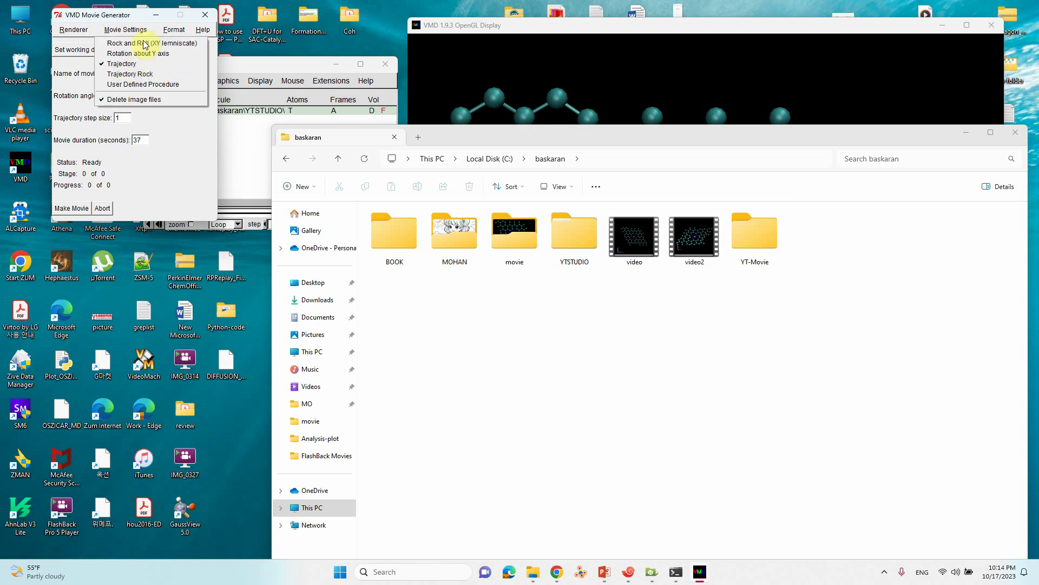
{"action": "left_click", "coordinate": [173, 30]}
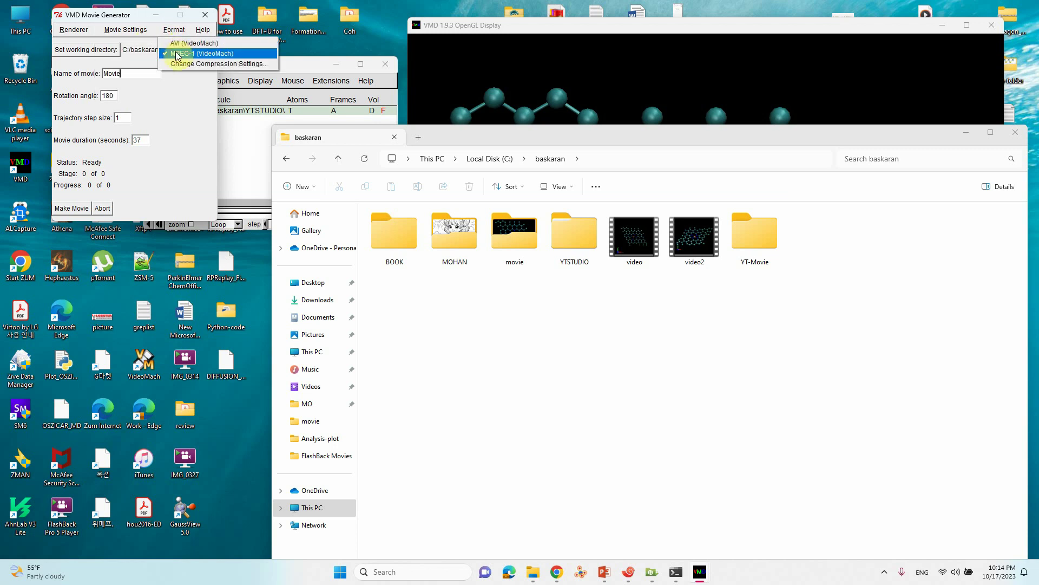
{"action": "left_click", "coordinate": [194, 106]}
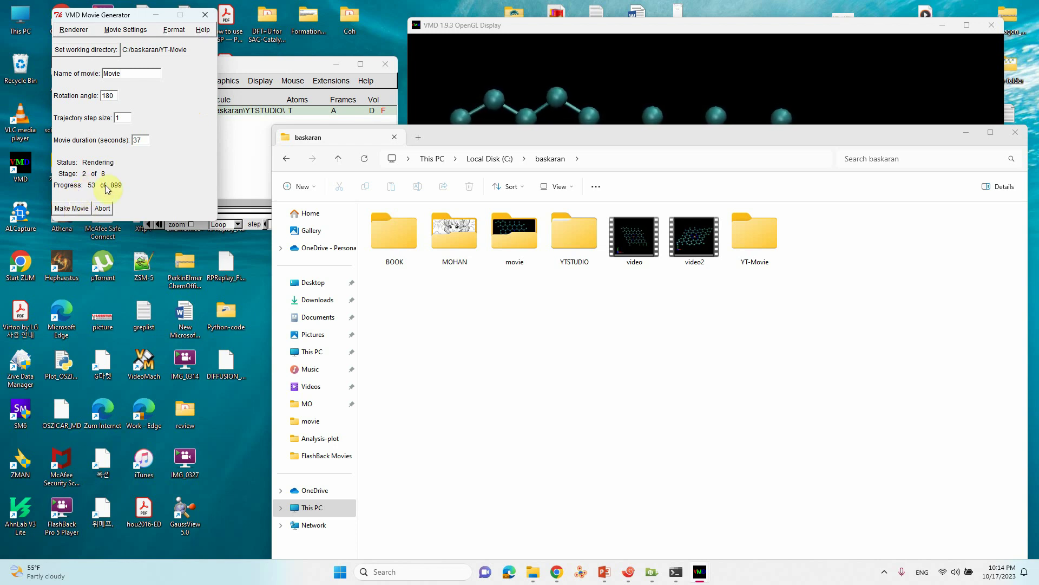
Step: Let the 899 frames render until VMD reports videomach.exe missing, then switch to Chrome
{"action": "left_click", "coordinate": [638, 27]}
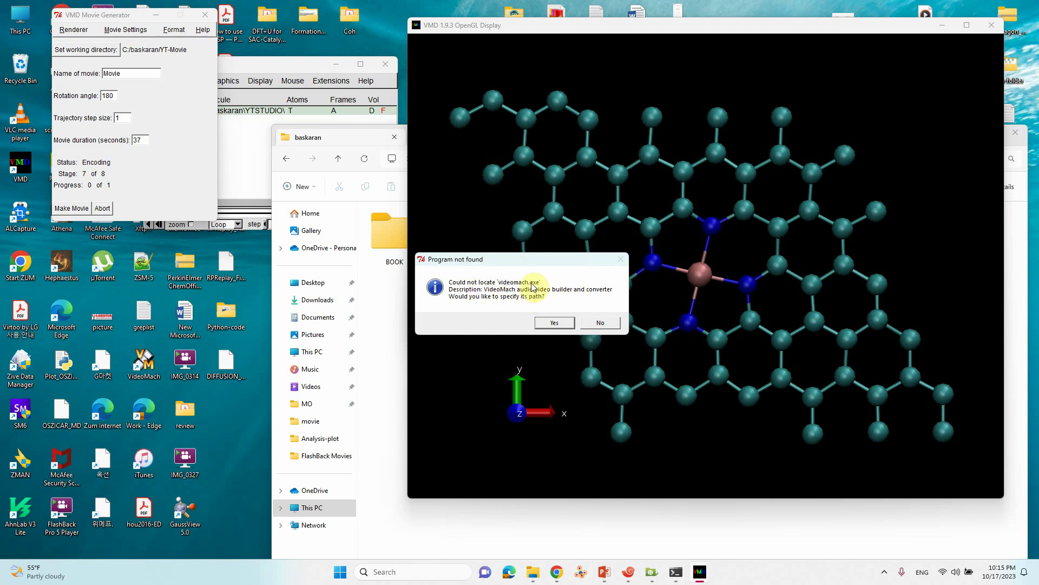
{"action": "left_click", "coordinate": [557, 573]}
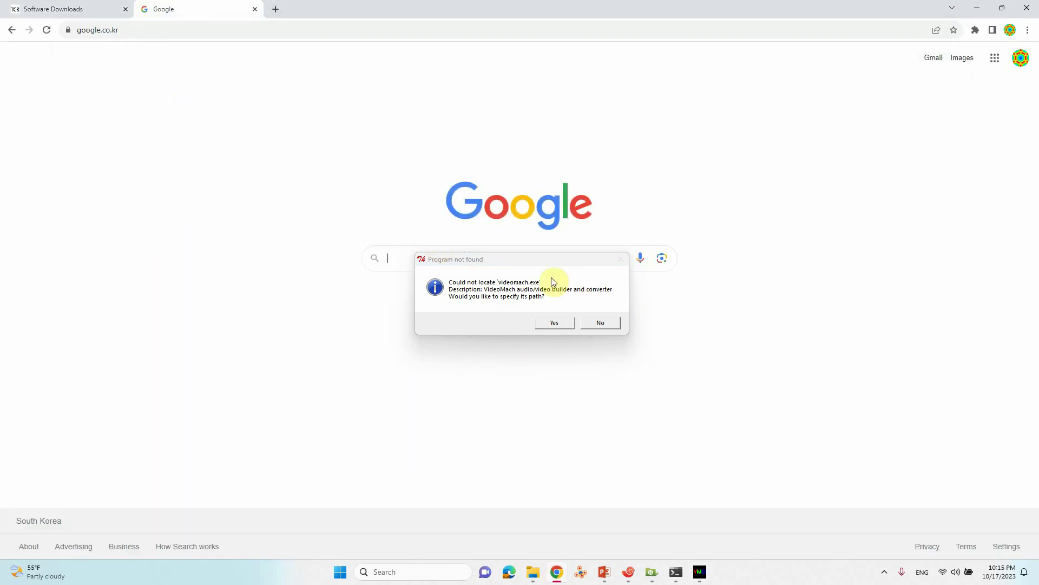
Step: Dismiss the VMD VideoMach errors, Google 'videomach' and open its Softonic page
{"action": "left_click", "coordinate": [600, 323]}
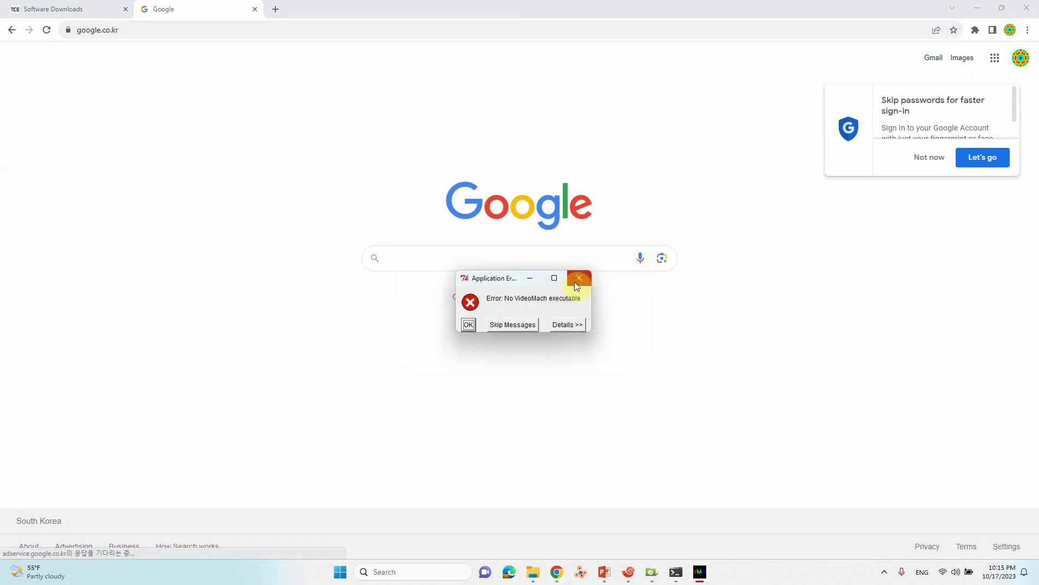
{"action": "left_click", "coordinate": [468, 324]}
{"action": "left_click", "coordinate": [483, 262]}
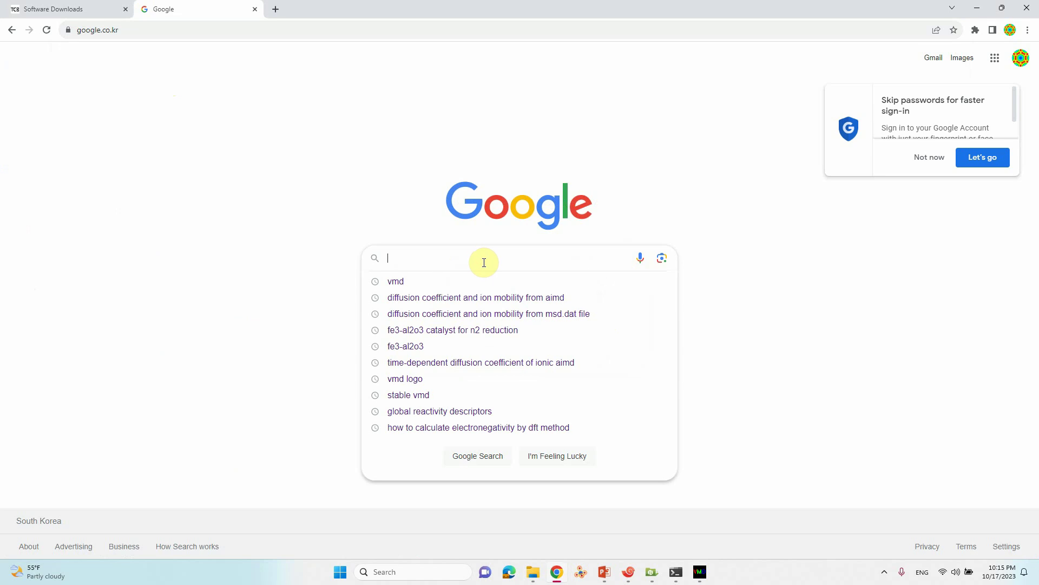
{"action": "type", "text": "video"}
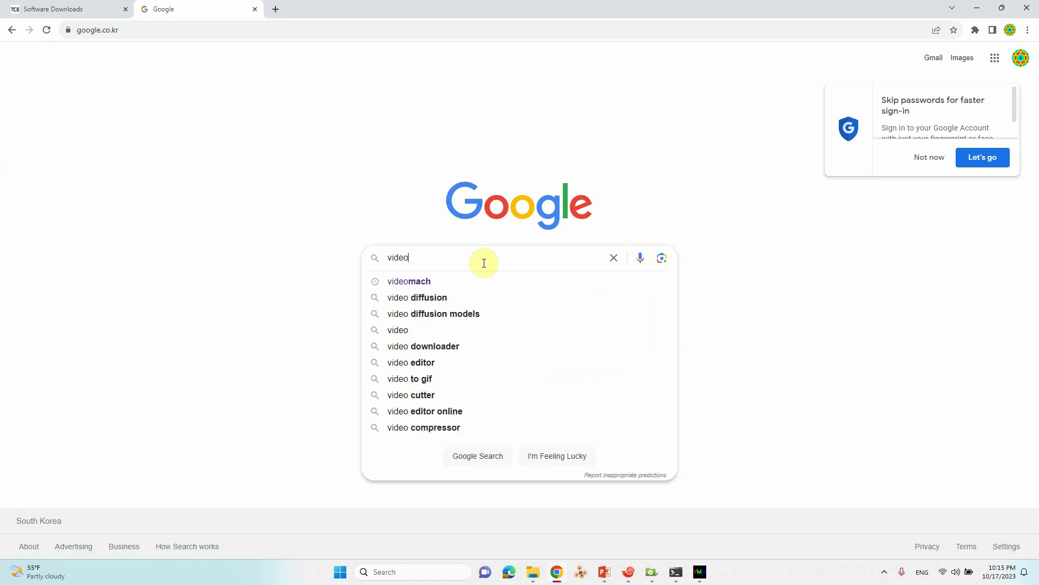
{"action": "left_click", "coordinate": [429, 281]}
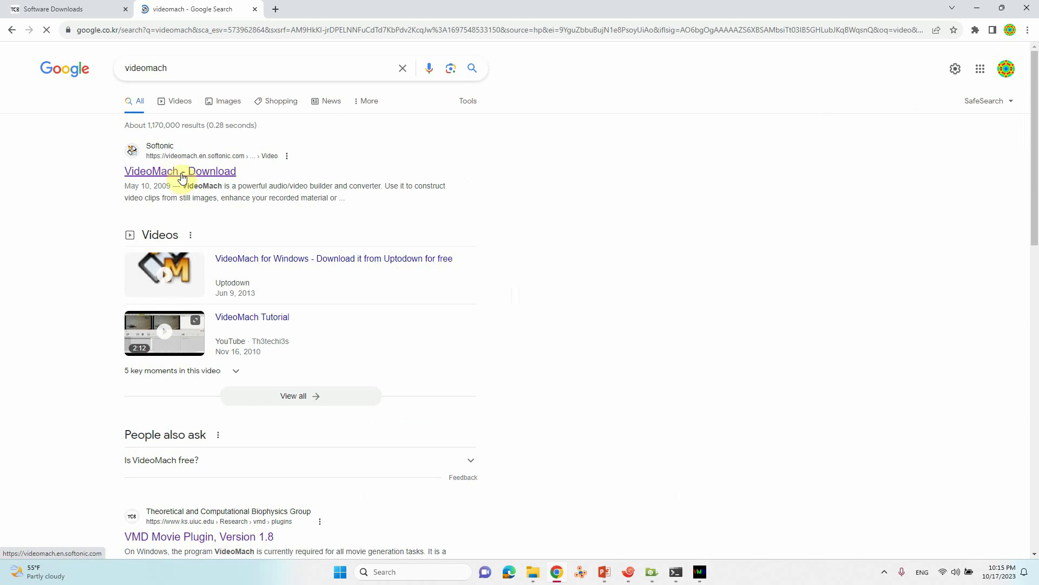
{"action": "left_click", "coordinate": [181, 176]}
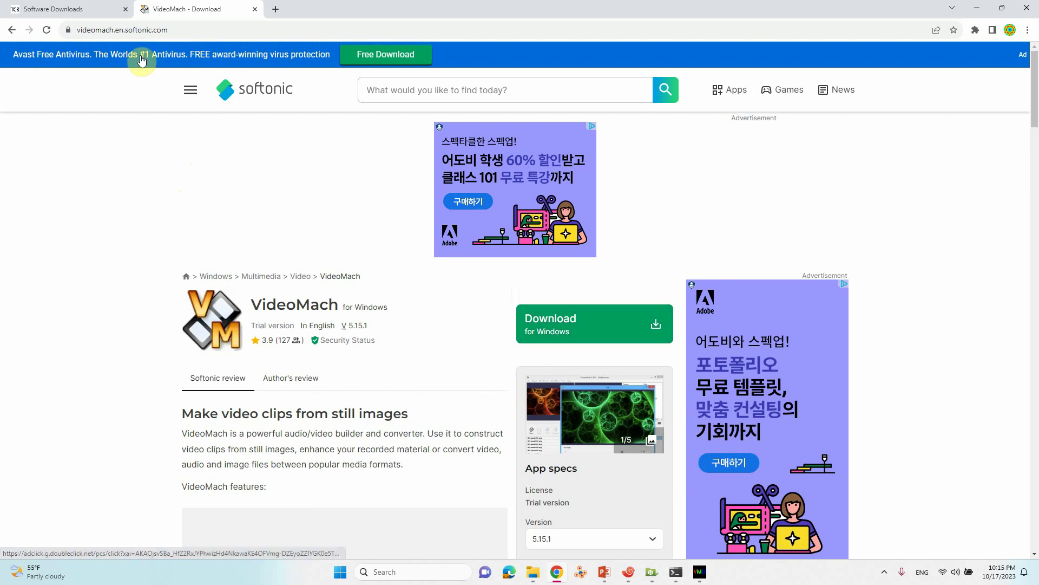
Step: Start the Softonic download and close the antivirus advertisement that pops up
{"action": "left_click", "coordinate": [594, 329]}
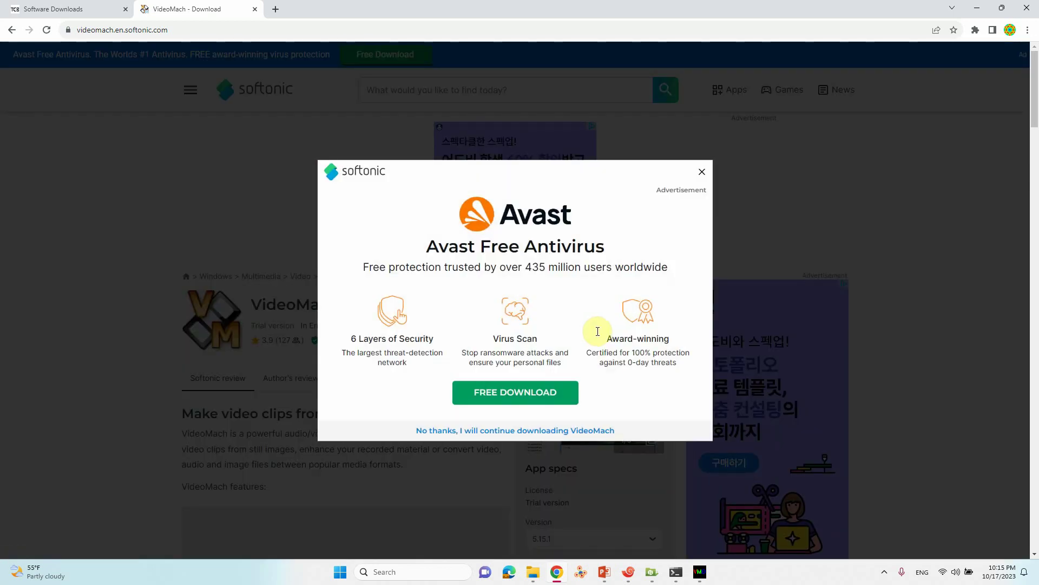
{"action": "left_click", "coordinate": [495, 392]}
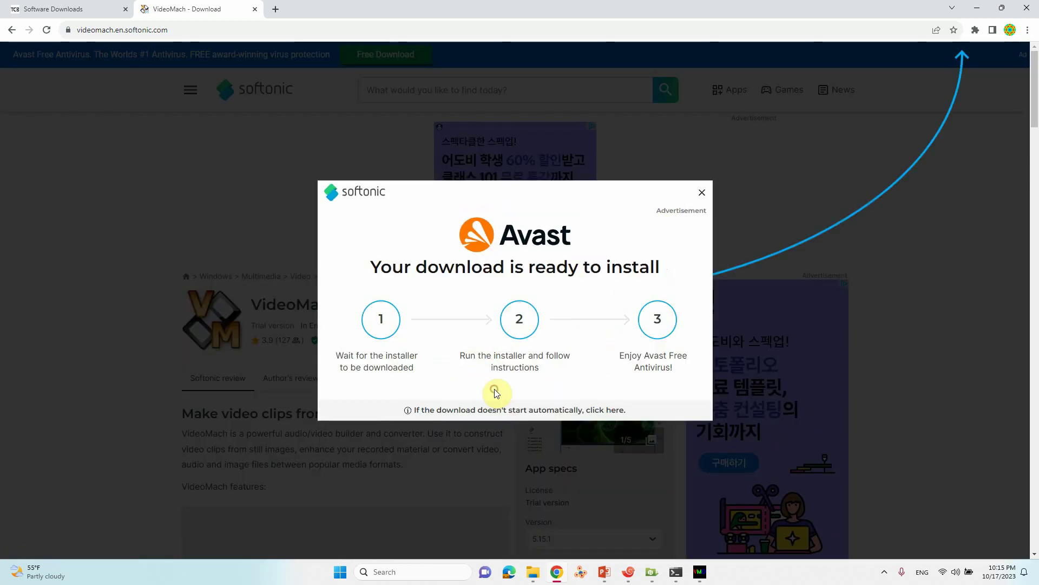
{"action": "left_click", "coordinate": [704, 193]}
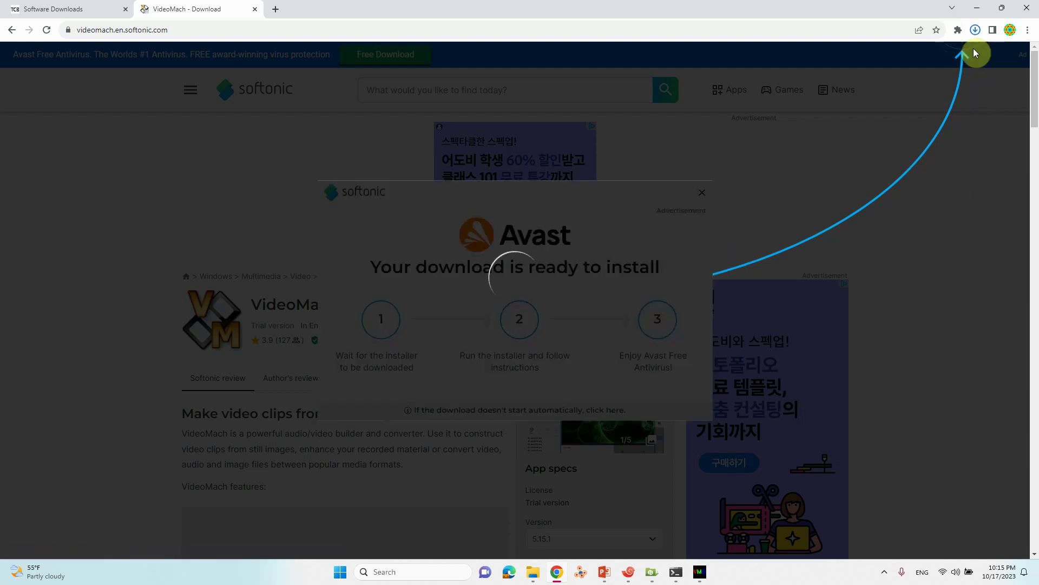
{"action": "left_click", "coordinate": [975, 30]}
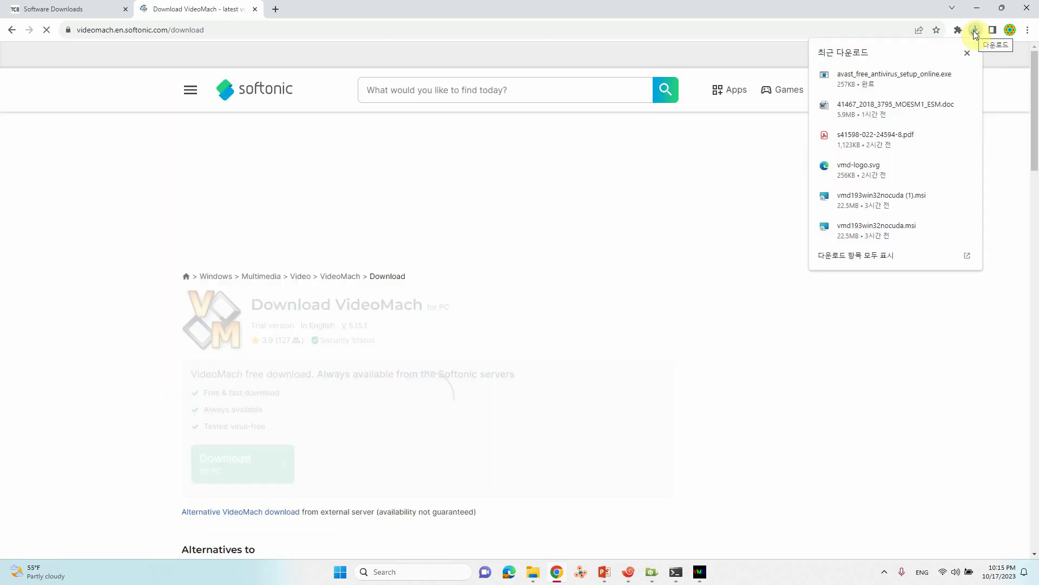
{"action": "left_click", "coordinate": [967, 54]}
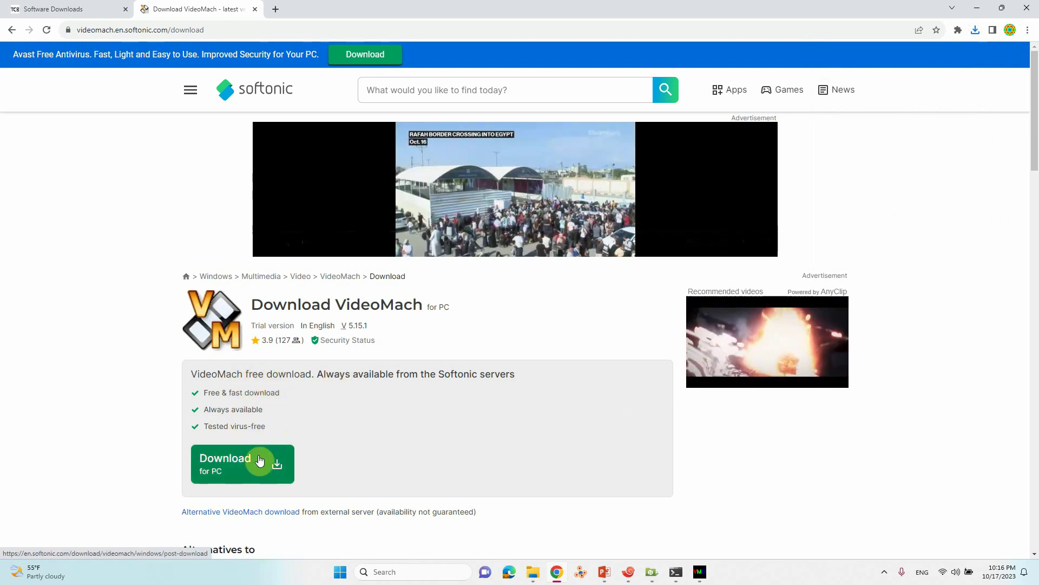
Step: Download the VideoMach installer for PC, confirm videomach-setup (1).exe (6.8 MB), and minimize Chrome
{"action": "scroll", "coordinate": [304, 408], "scroll_direction": "down", "scroll_amount": 2}
{"action": "left_click", "coordinate": [259, 360]}
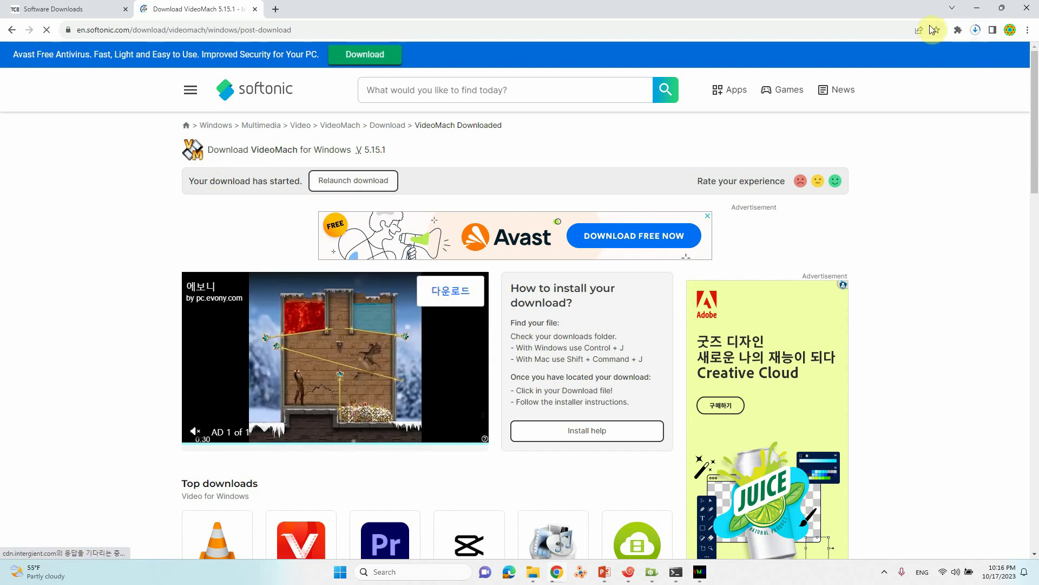
{"action": "left_click", "coordinate": [975, 30]}
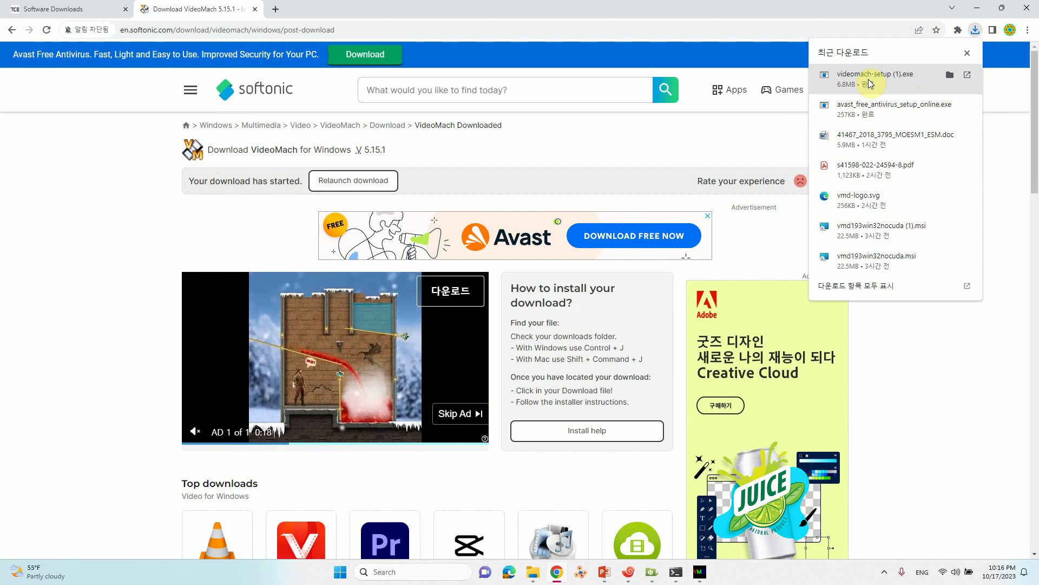
{"action": "left_click", "coordinate": [980, 6]}
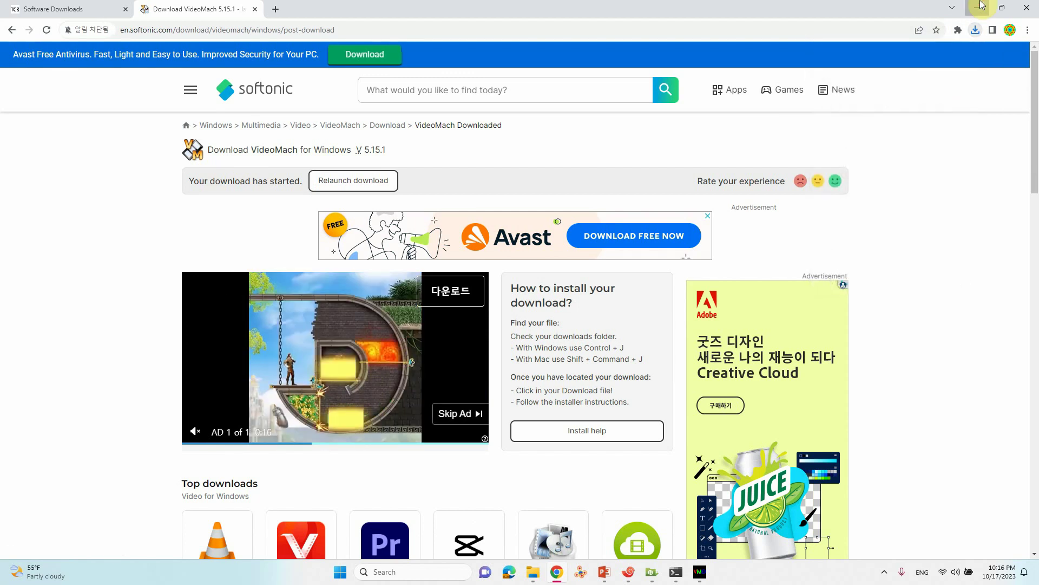
{"action": "left_click", "coordinate": [980, 6]}
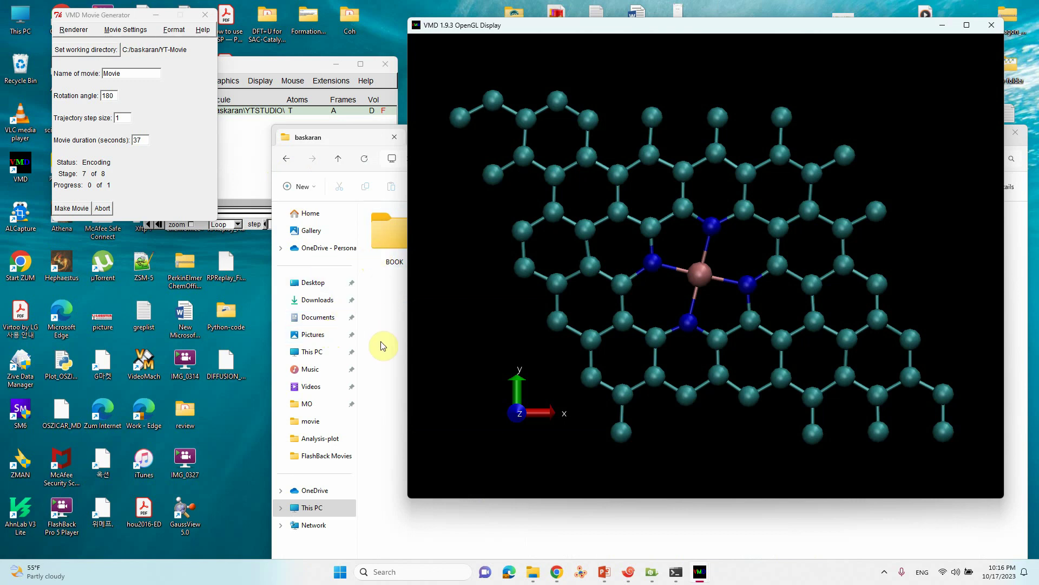
Step: Open the YT-Movie folder full-screen and scroll through the 899 rendered BMP frames
{"action": "left_click", "coordinate": [942, 25]}
{"action": "double_click", "coordinate": [751, 242]}
{"action": "left_click_drag", "start_coordinate": [835, 133], "coordinate": [790, 92]}
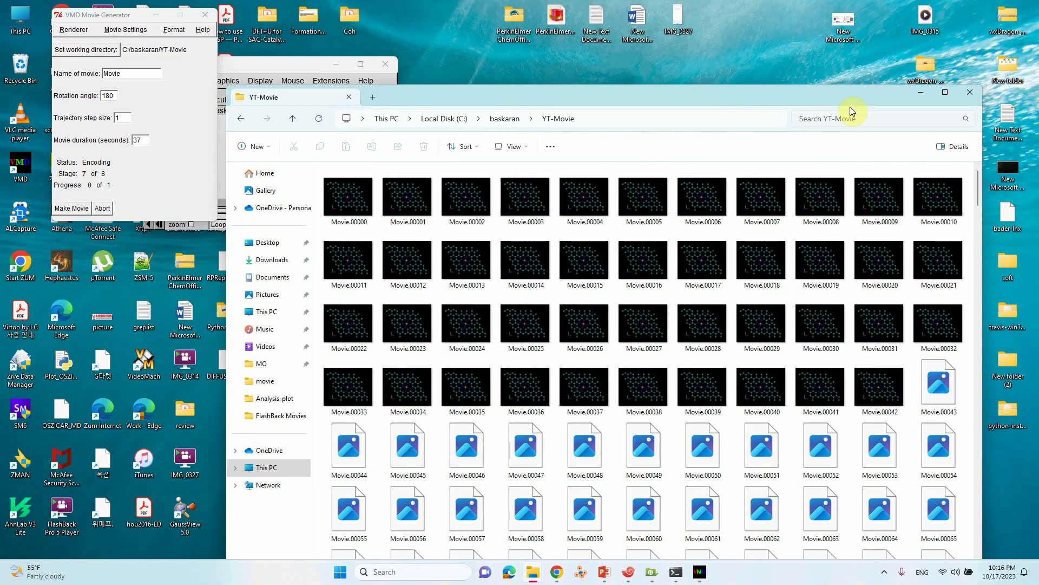
{"action": "left_click", "coordinate": [940, 97]}
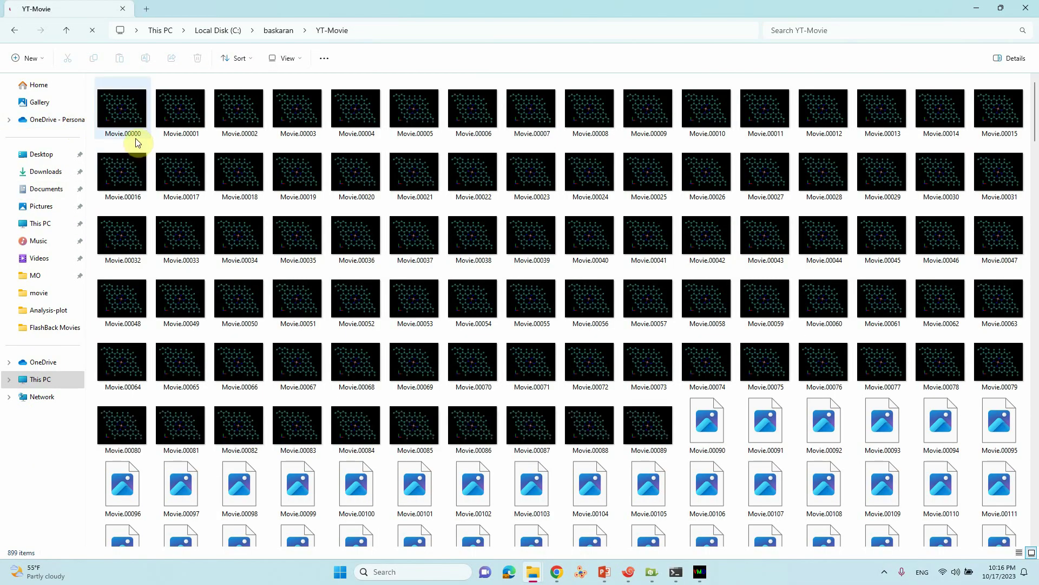
{"action": "scroll", "coordinate": [406, 266], "scroll_direction": "down", "scroll_amount": 15}
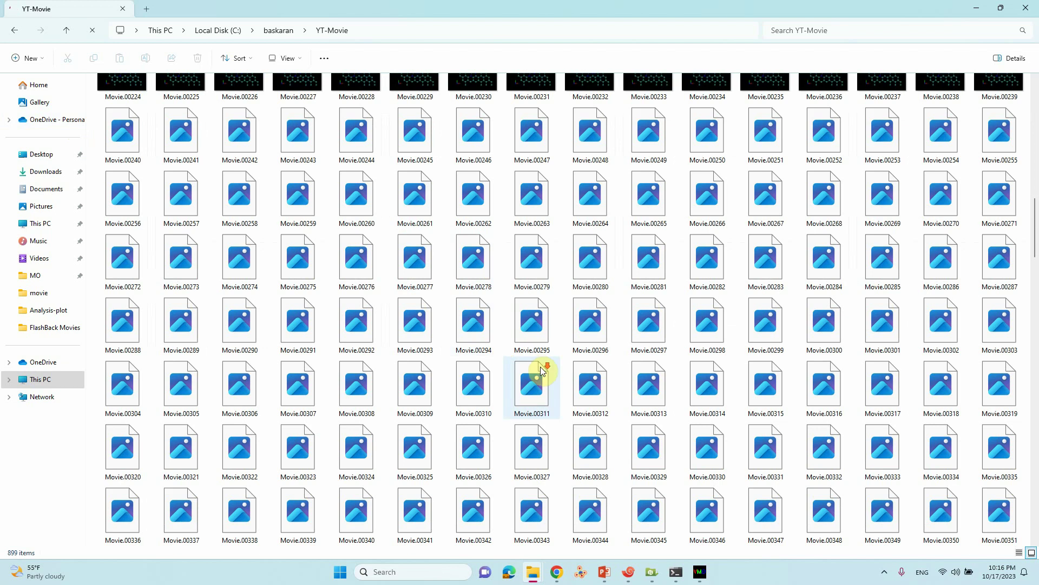
{"action": "scroll", "coordinate": [812, 444], "scroll_direction": "down", "scroll_amount": 18}
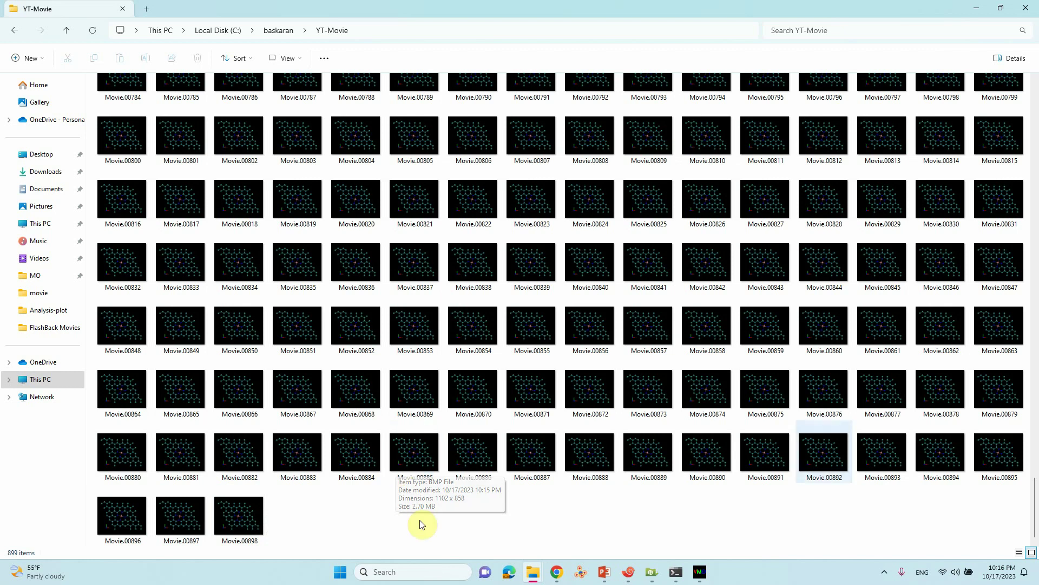
Step: Restore the folder window on the right and close VMD's Movie Generator
{"action": "left_click", "coordinate": [1000, 8]}
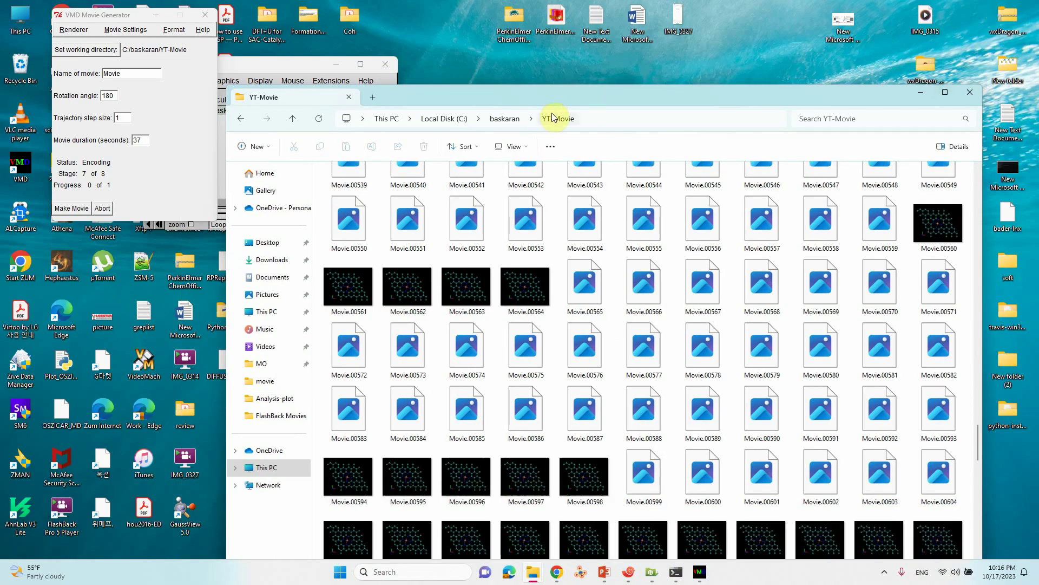
{"action": "left_click_drag", "start_coordinate": [561, 100], "coordinate": [667, 88]}
{"action": "left_click", "coordinate": [205, 15]}
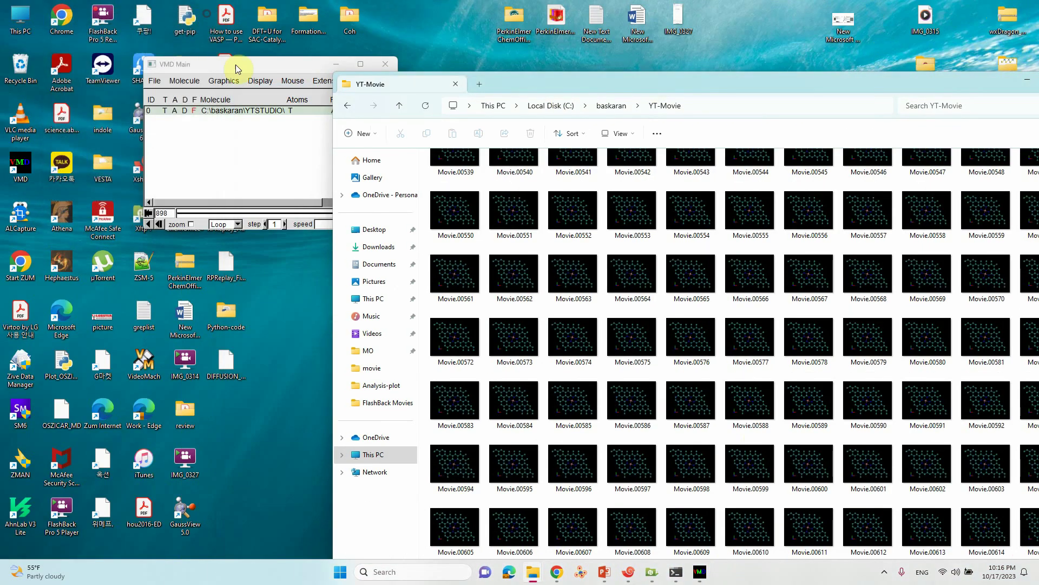
{"action": "left_click_drag", "start_coordinate": [272, 75], "coordinate": [240, 74]}
Step: Minimize VMD Main and launch VideoMach from its desktop shortcut, past the splash screen
{"action": "left_click", "coordinate": [303, 66]}
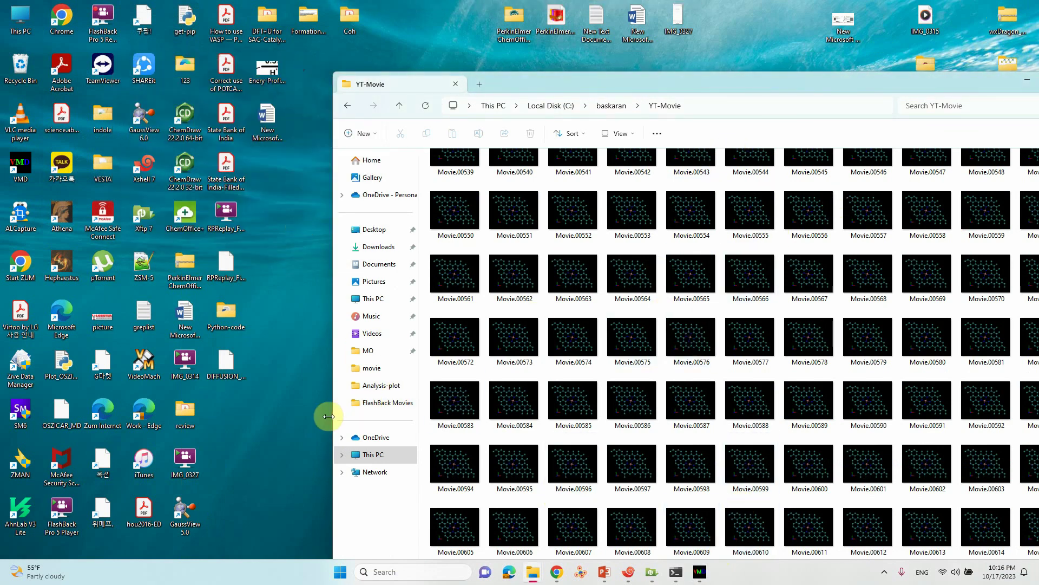
{"action": "left_click", "coordinate": [265, 419]}
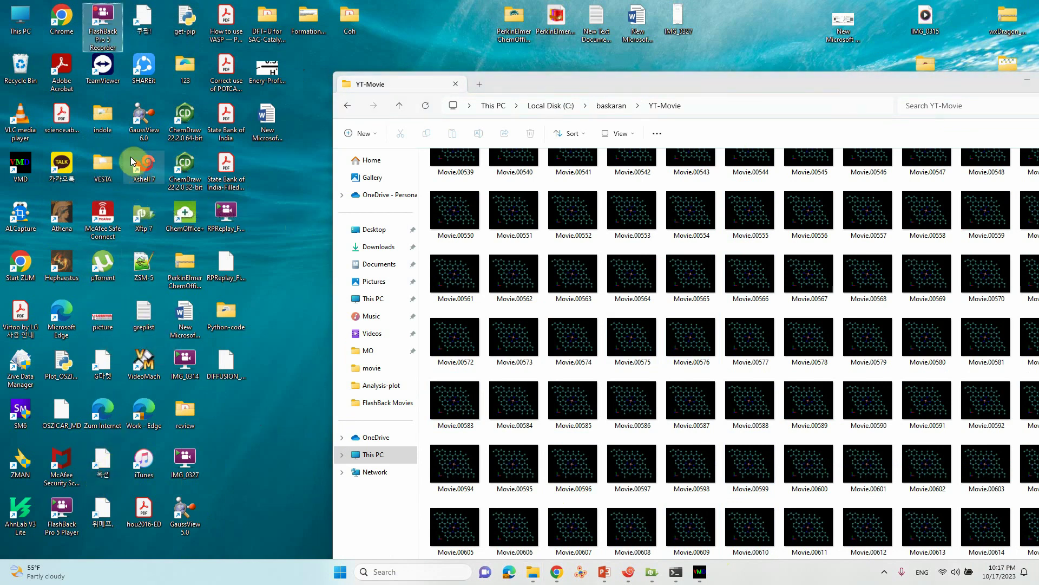
{"action": "left_click", "coordinate": [144, 366]}
{"action": "double_click", "coordinate": [144, 366]}
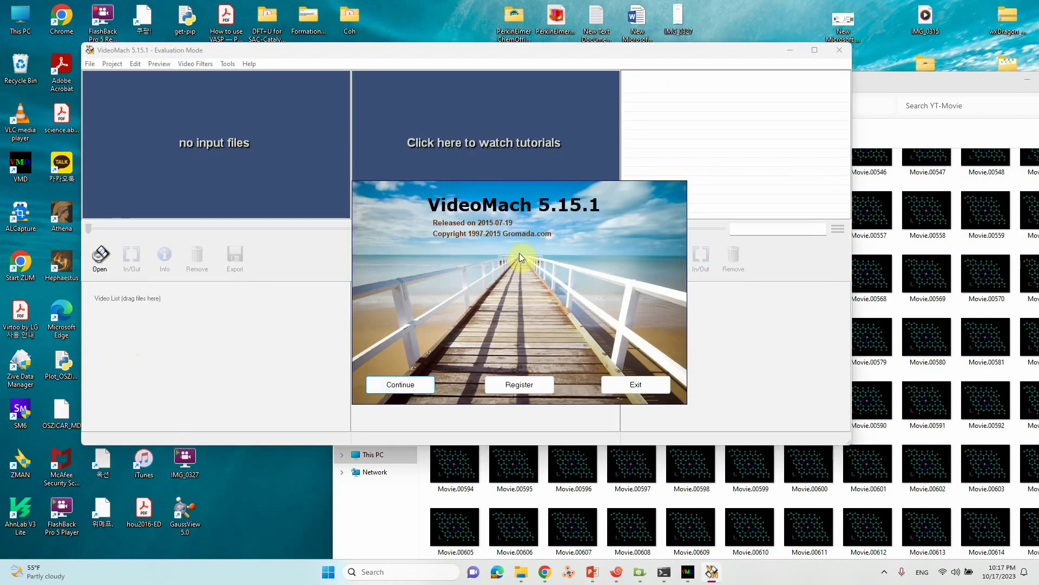
{"action": "left_click", "coordinate": [411, 386]}
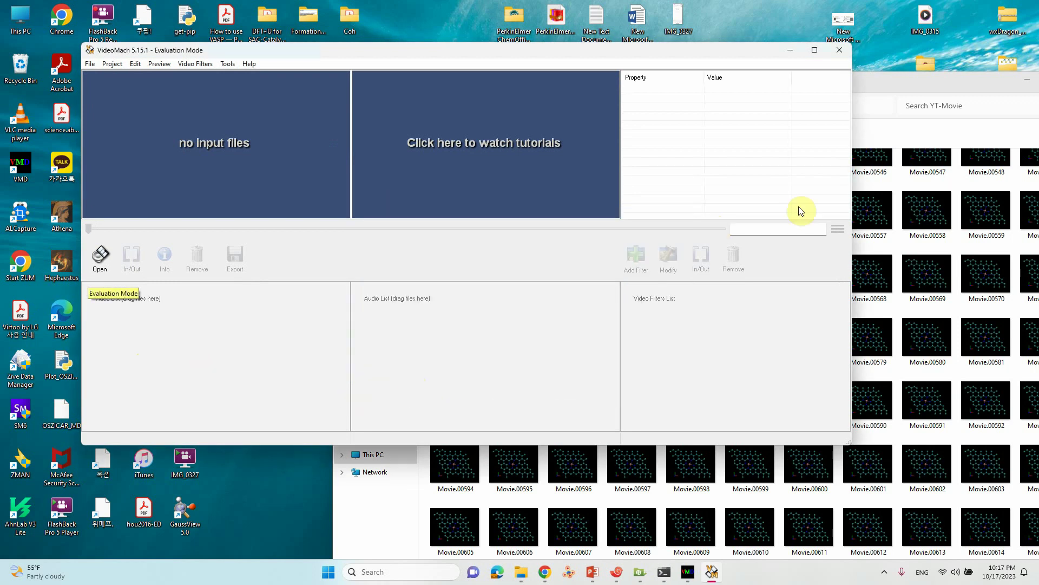
Step: Drag all 899 Movie BMP frames from YT-Movie into VideoMach's video list
{"action": "left_click", "coordinate": [886, 91]}
{"action": "scroll", "coordinate": [858, 226], "scroll_direction": "up", "scroll_amount": 10}
{"action": "scroll", "coordinate": [848, 228], "scroll_direction": "up", "scroll_amount": 15}
{"action": "key", "text": "ctrl+a"}
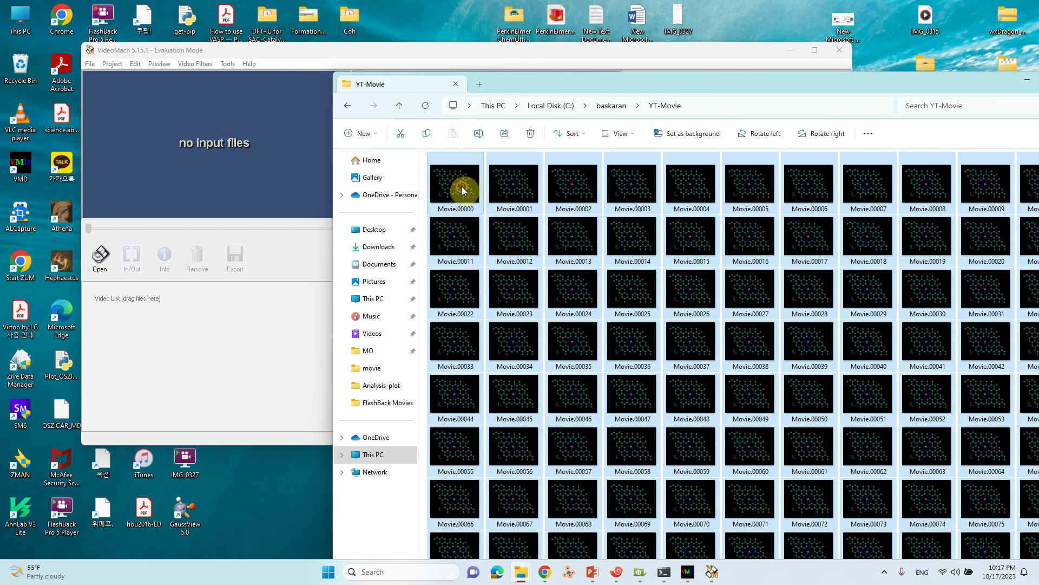
{"action": "left_click_drag", "start_coordinate": [462, 188], "coordinate": [236, 154]}
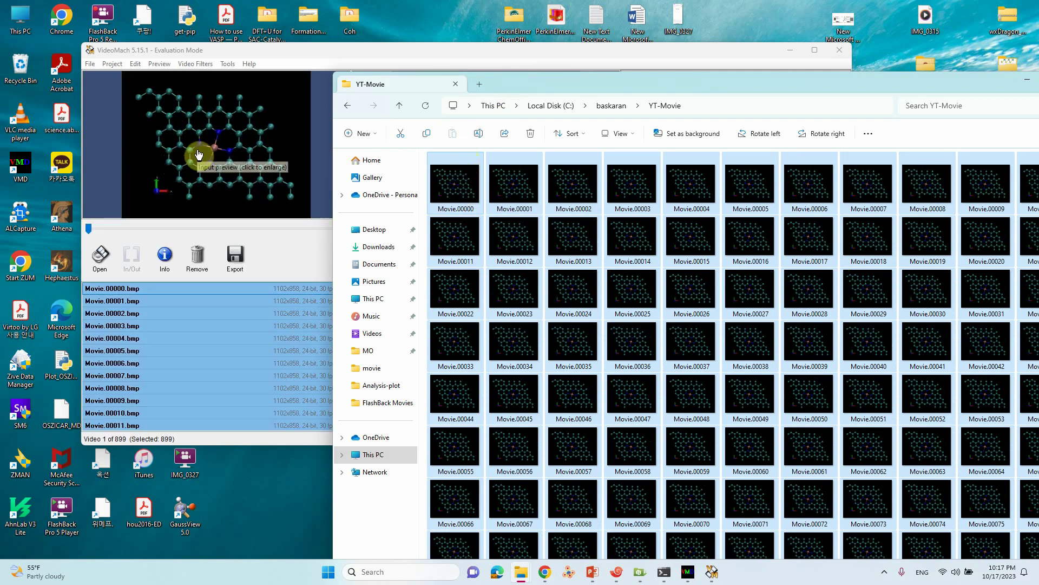
{"action": "left_click", "coordinate": [1020, 83]}
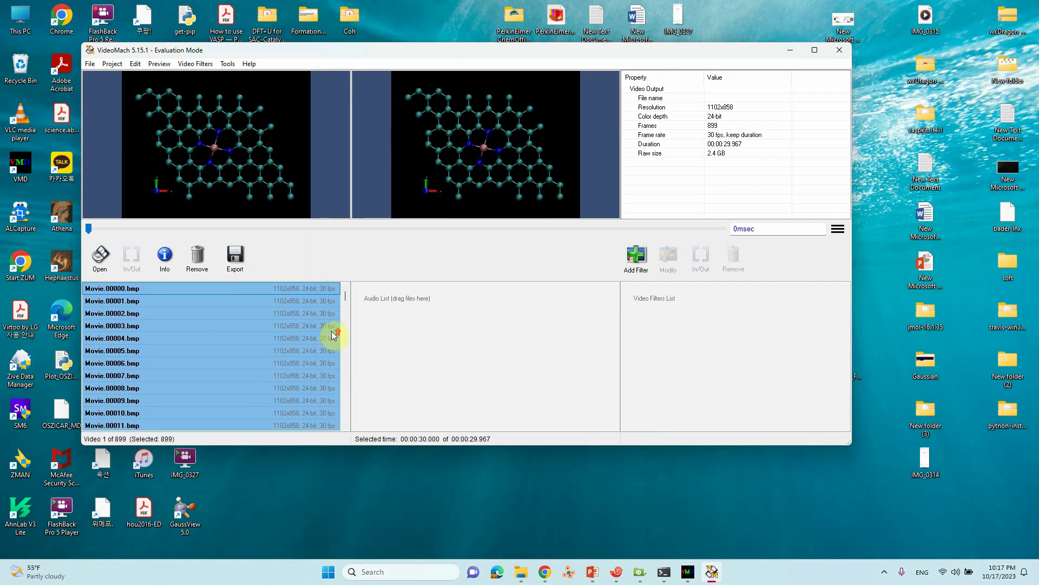
{"action": "left_click_drag", "start_coordinate": [345, 299], "coordinate": [361, 417]}
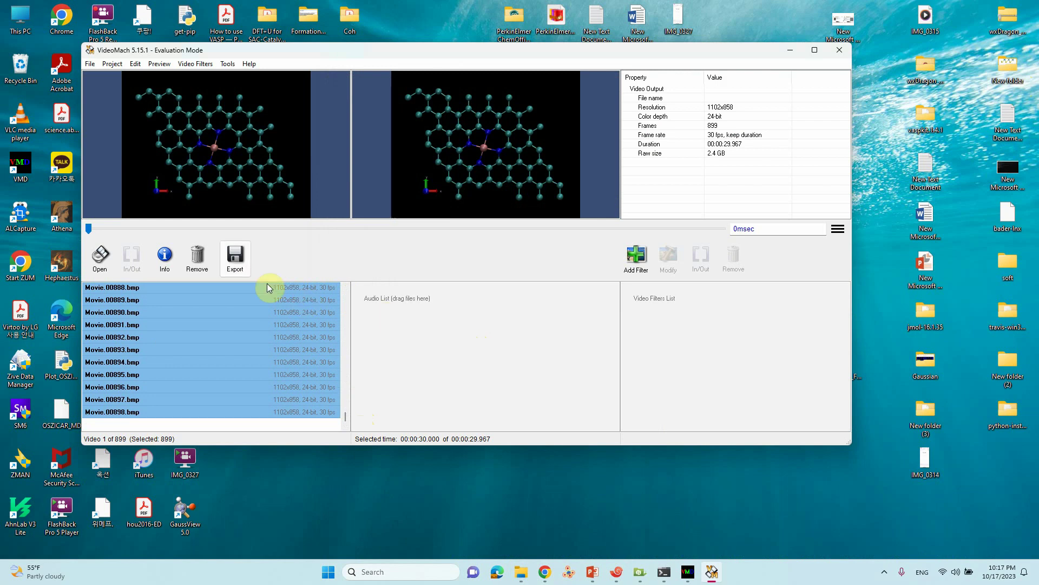
Step: Export the frames as Windows Media Video YT-AIMD-Movie.wmv into the YT-Movie folder
{"action": "left_click", "coordinate": [225, 250]}
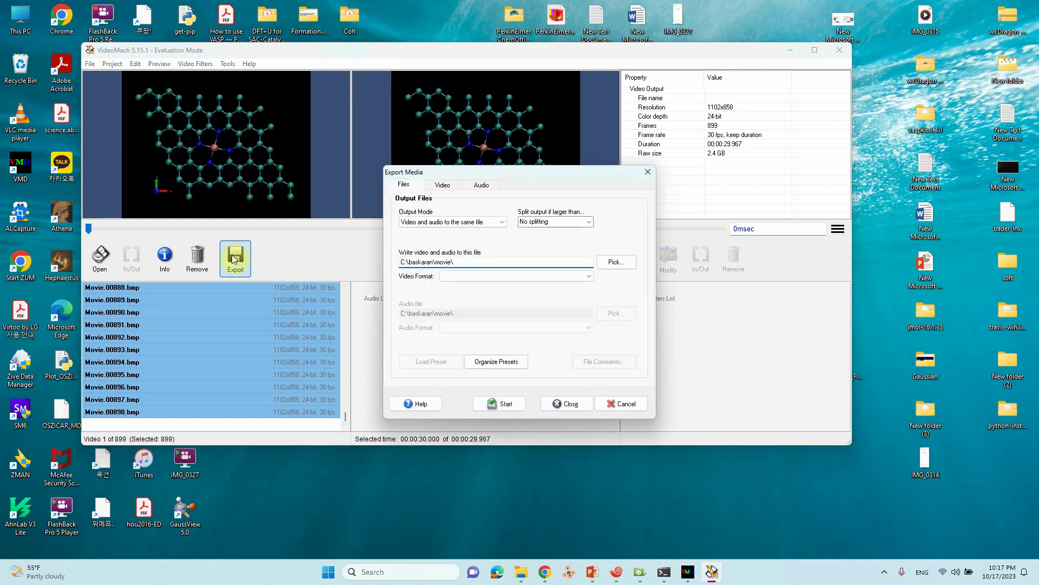
{"action": "left_click", "coordinate": [617, 263]}
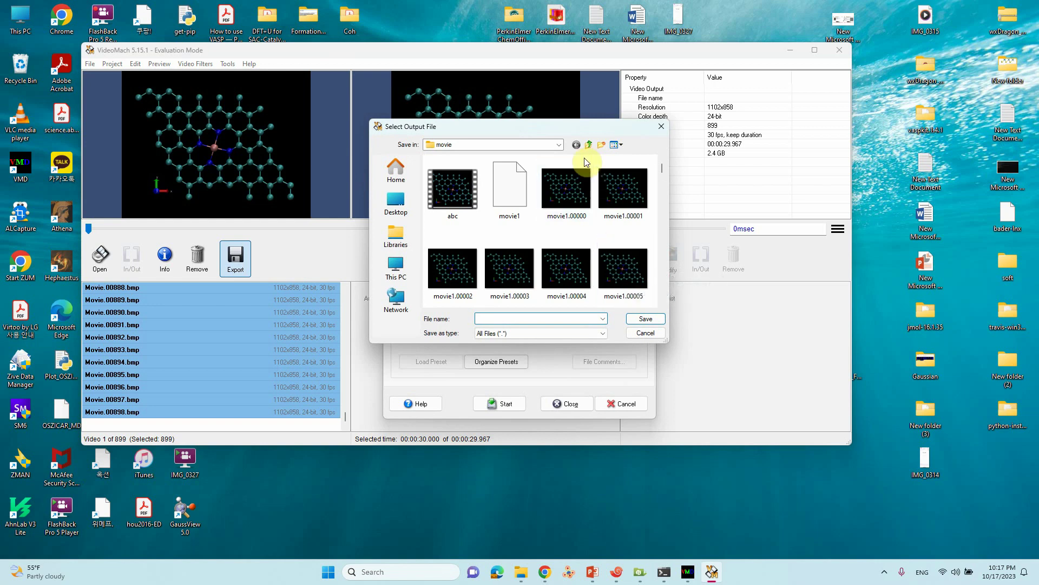
{"action": "left_click", "coordinate": [589, 144]}
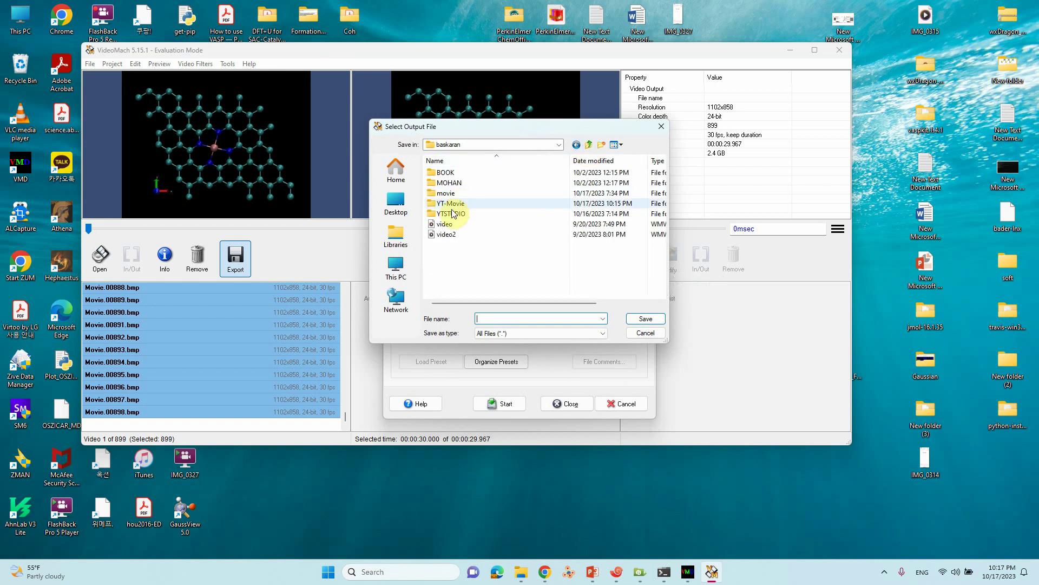
{"action": "double_click", "coordinate": [452, 204]}
{"action": "left_click", "coordinate": [508, 318]}
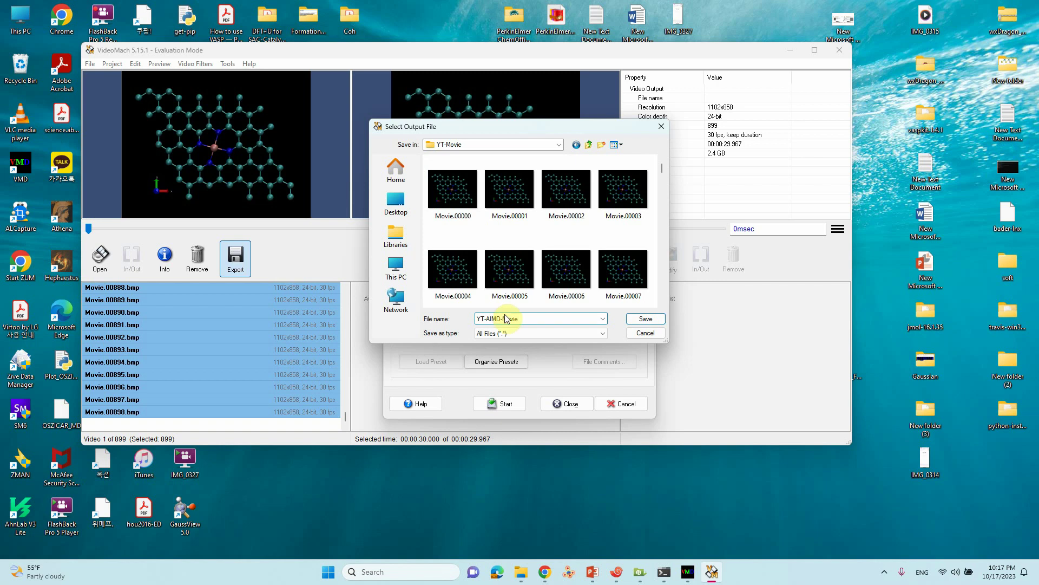
{"action": "left_click", "coordinate": [650, 319]}
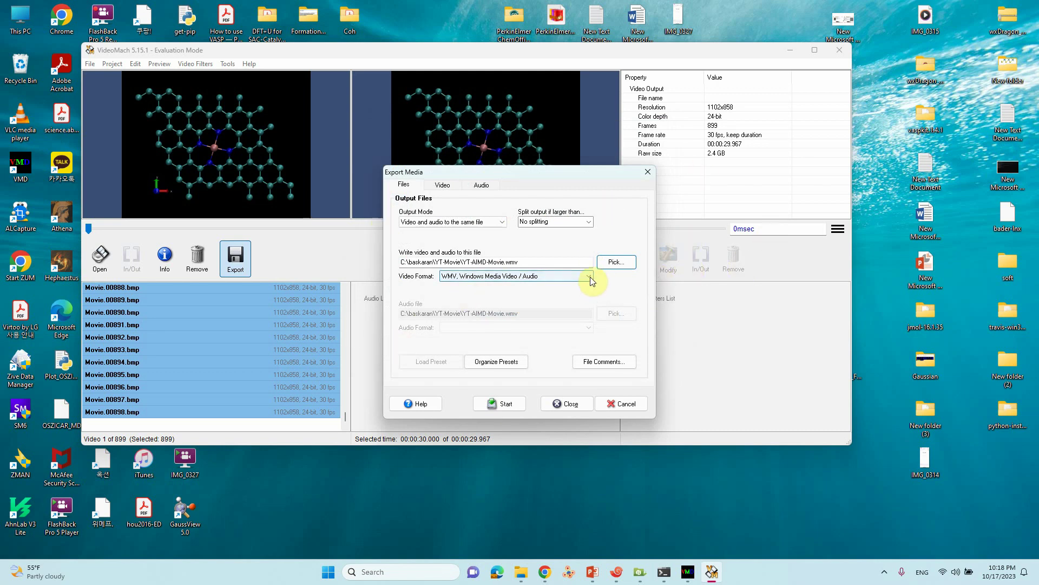
{"action": "left_click", "coordinate": [508, 404]}
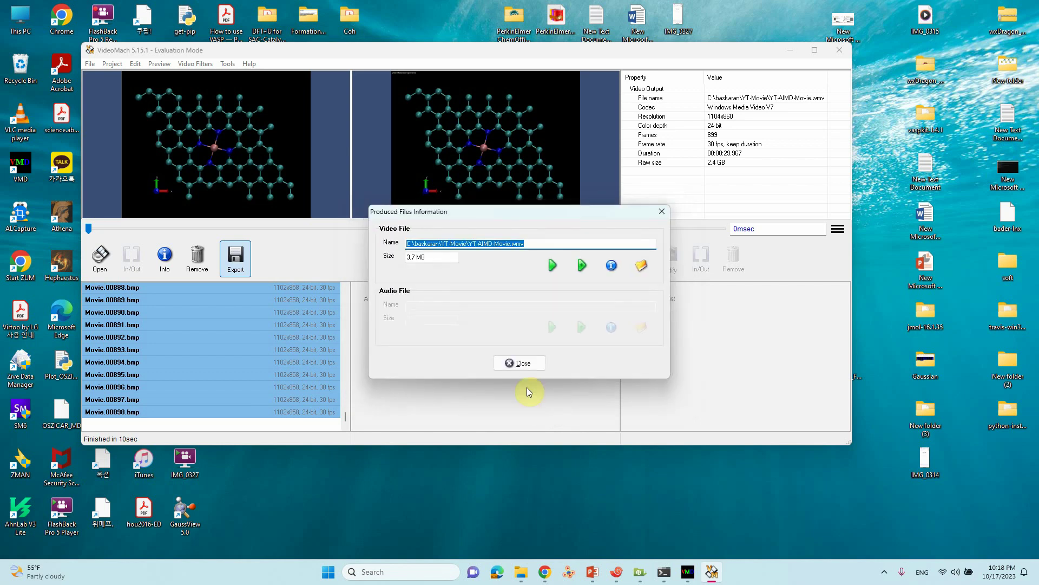
{"action": "left_click", "coordinate": [522, 363]}
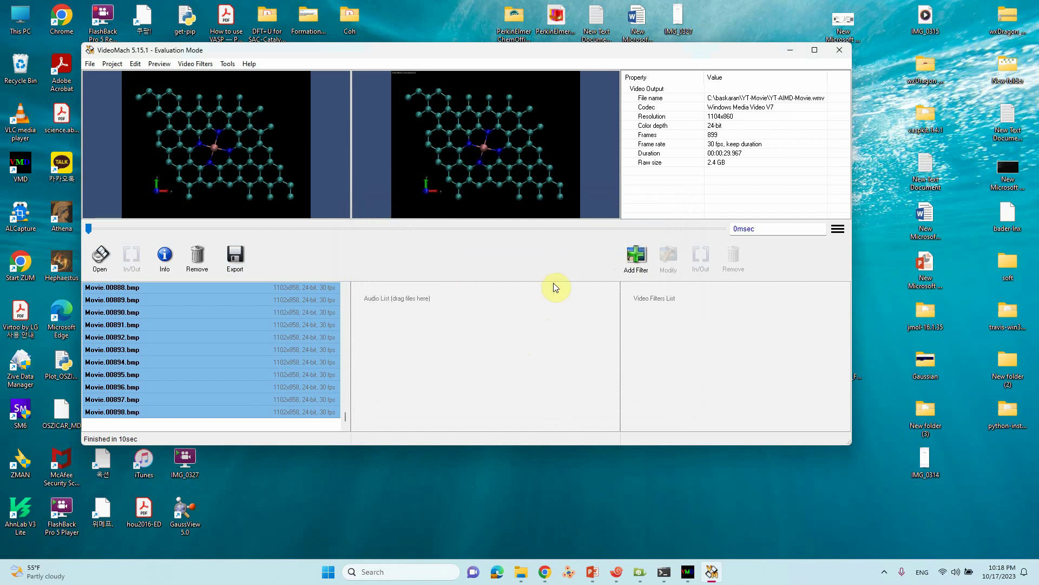
Step: Close VideoMach and reopen the YT-Movie folder maximized, now listing 900 items
{"action": "left_click", "coordinate": [840, 55]}
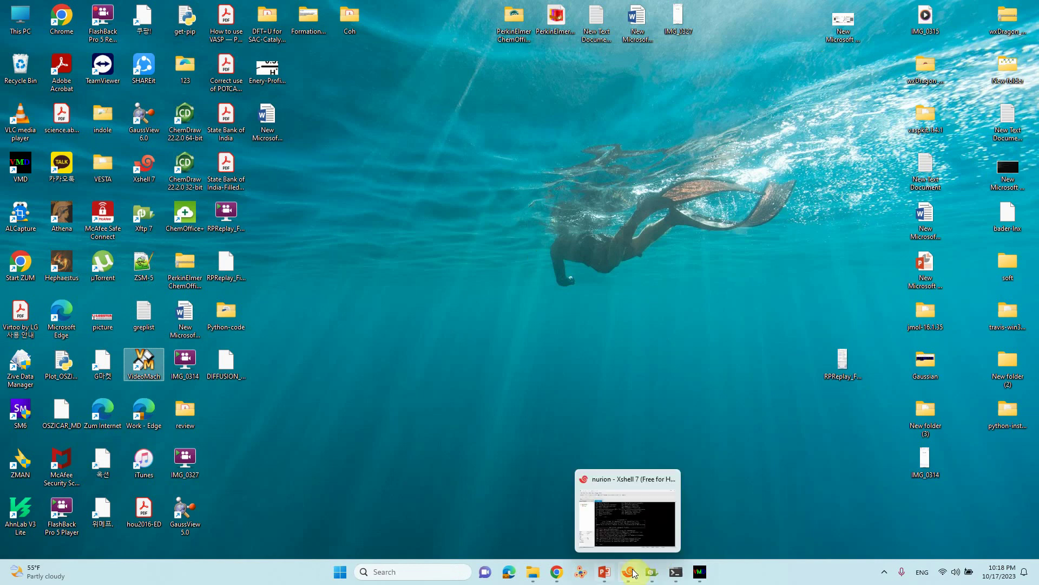
{"action": "mouse_move", "coordinate": [533, 572]}
{"action": "left_click", "coordinate": [510, 535]}
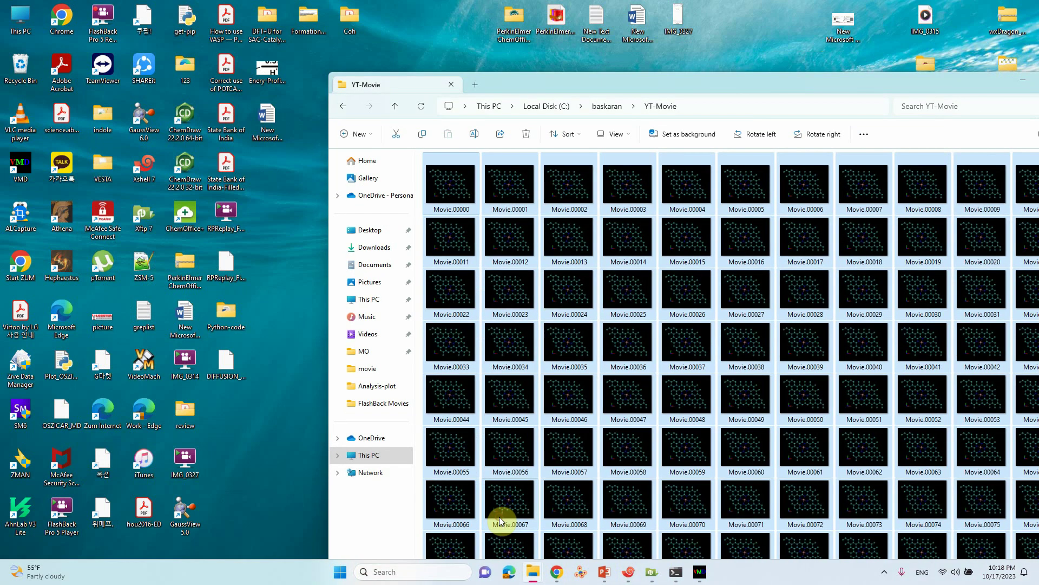
{"action": "left_click_drag", "start_coordinate": [813, 80], "coordinate": [615, 87]}
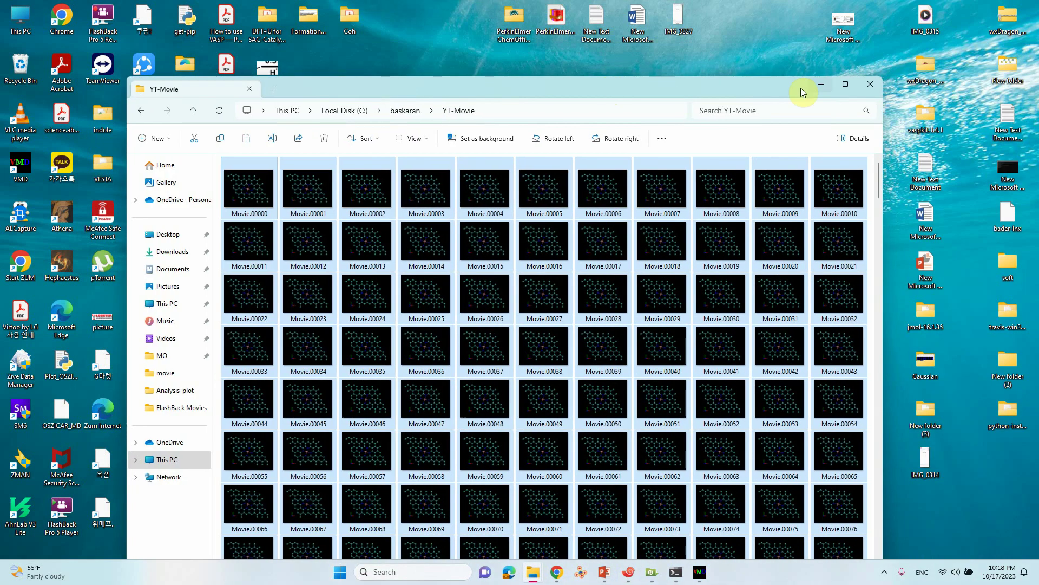
{"action": "left_click", "coordinate": [845, 84]}
{"action": "scroll", "coordinate": [845, 87], "scroll_direction": "down", "scroll_amount": 3}
{"action": "scroll", "coordinate": [830, 255], "scroll_direction": "up", "scroll_amount": 3}
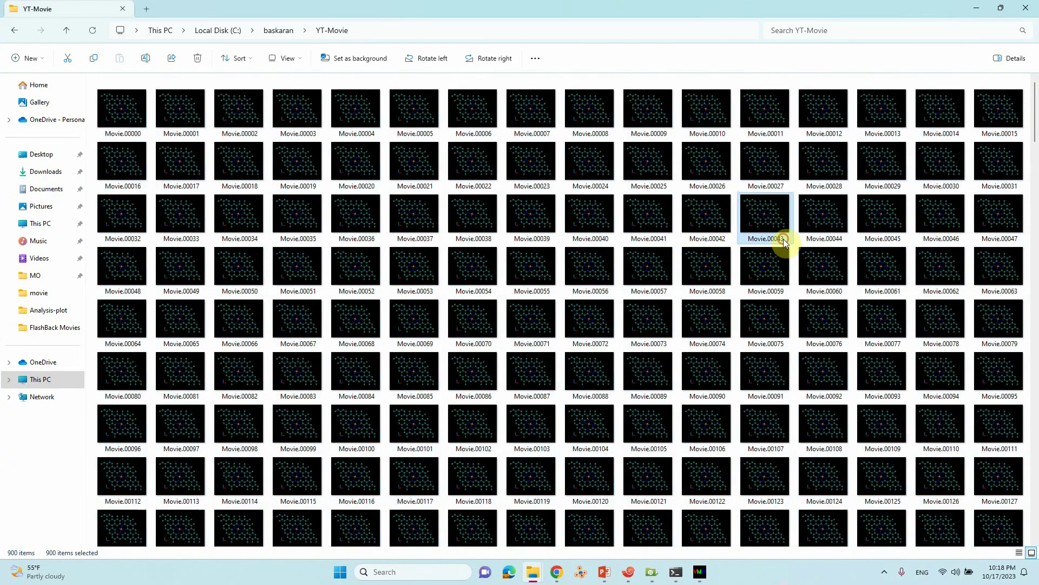
Step: Scroll to the end of YT-Movie and play YT-AIMD-Movie through its 29 seconds in Media Player
{"action": "left_click", "coordinate": [781, 245]}
{"action": "scroll", "coordinate": [782, 249], "scroll_direction": "down", "scroll_amount": 5}
{"action": "scroll", "coordinate": [782, 269], "scroll_direction": "down", "scroll_amount": 20}
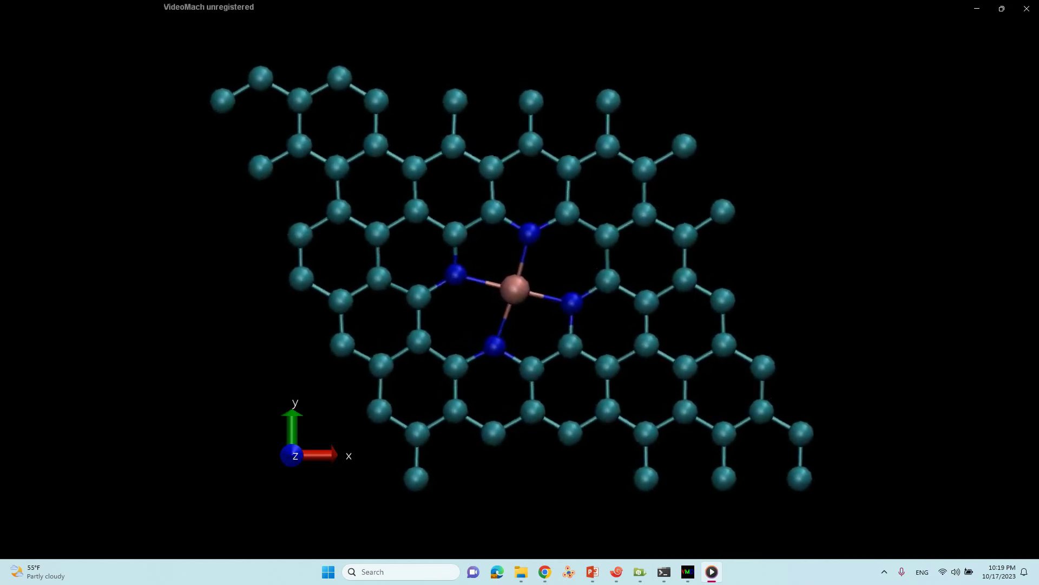
{"action": "mouse_move", "coordinate": [495, 324]}
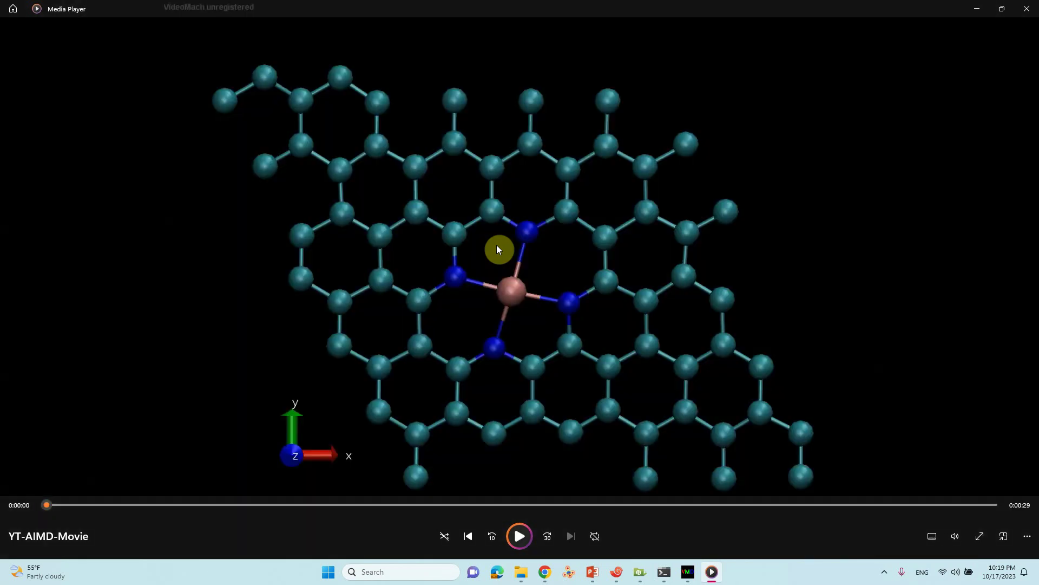
Step: Minimize Media Player and the YT-Movie folder, returning to the PowerPoint deck at slide 4
{"action": "left_click", "coordinate": [977, 9]}
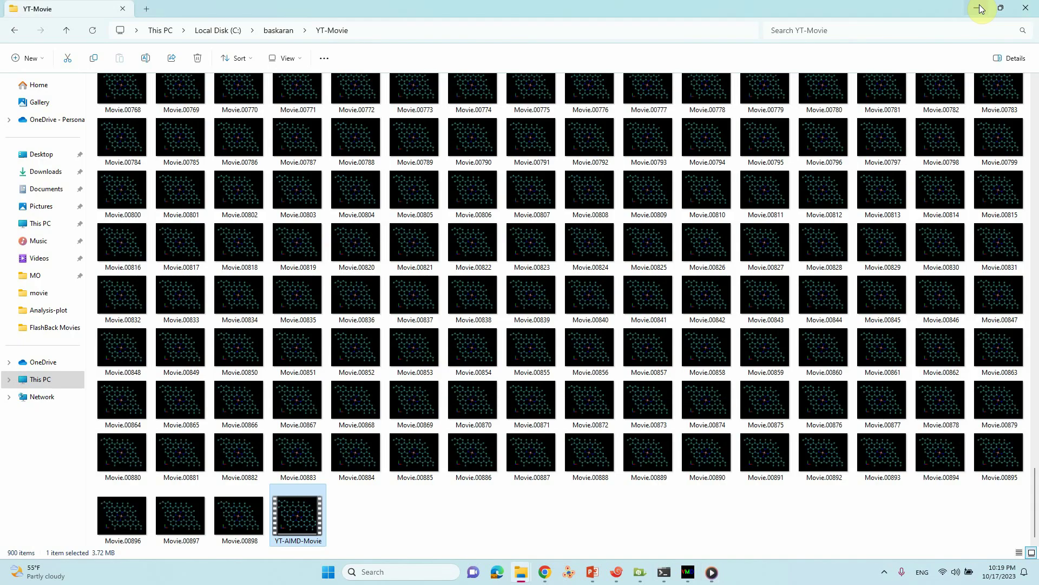
{"action": "left_click", "coordinate": [977, 9]}
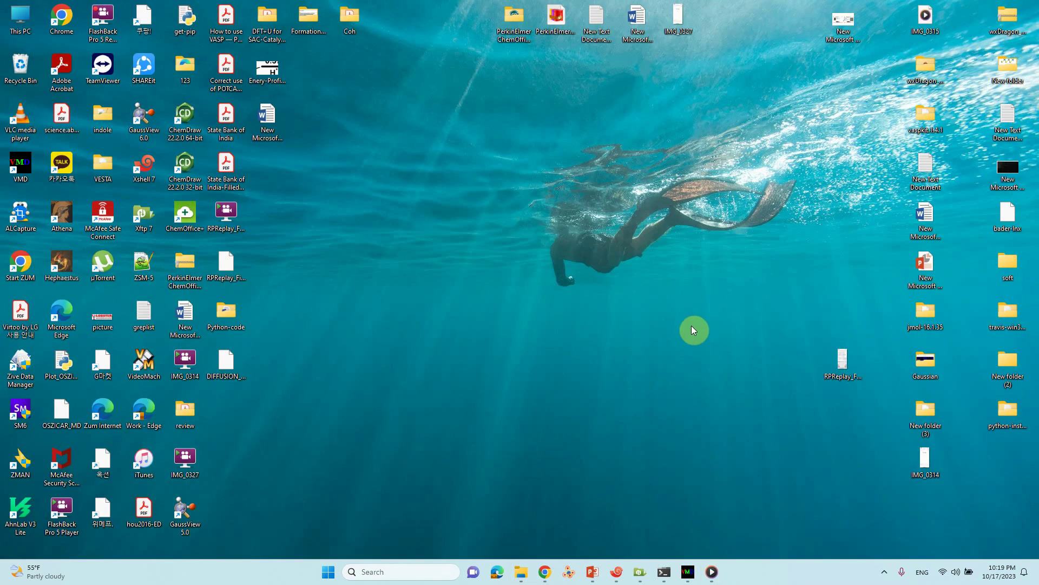
{"action": "mouse_move", "coordinate": [523, 574]}
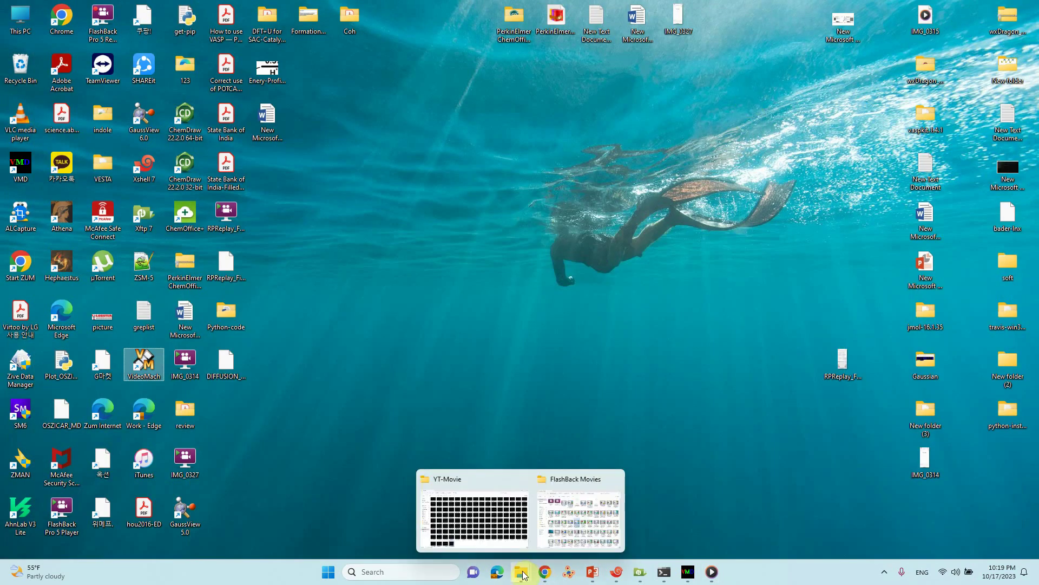
{"action": "left_click", "coordinate": [592, 571]}
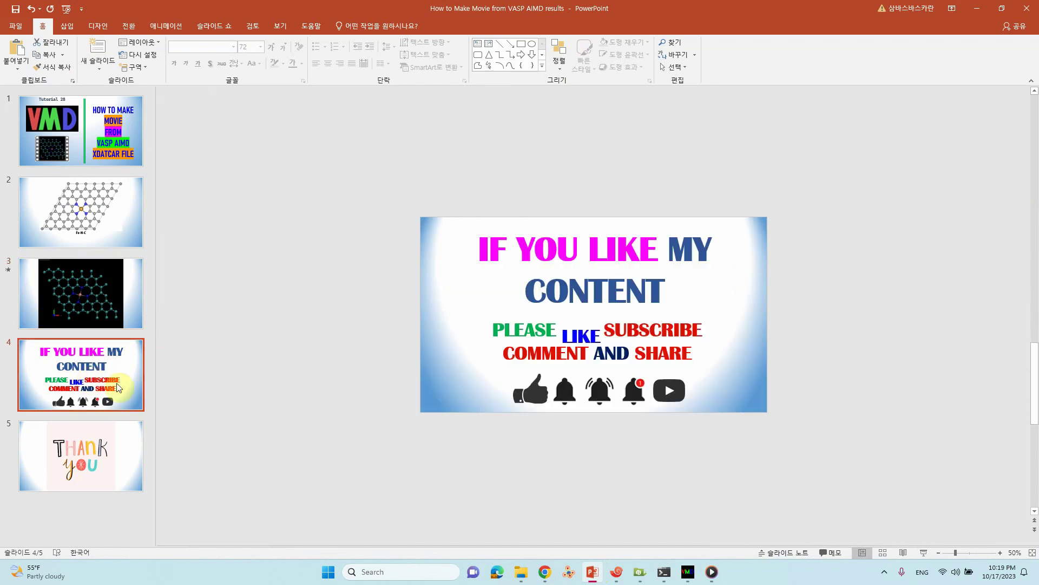